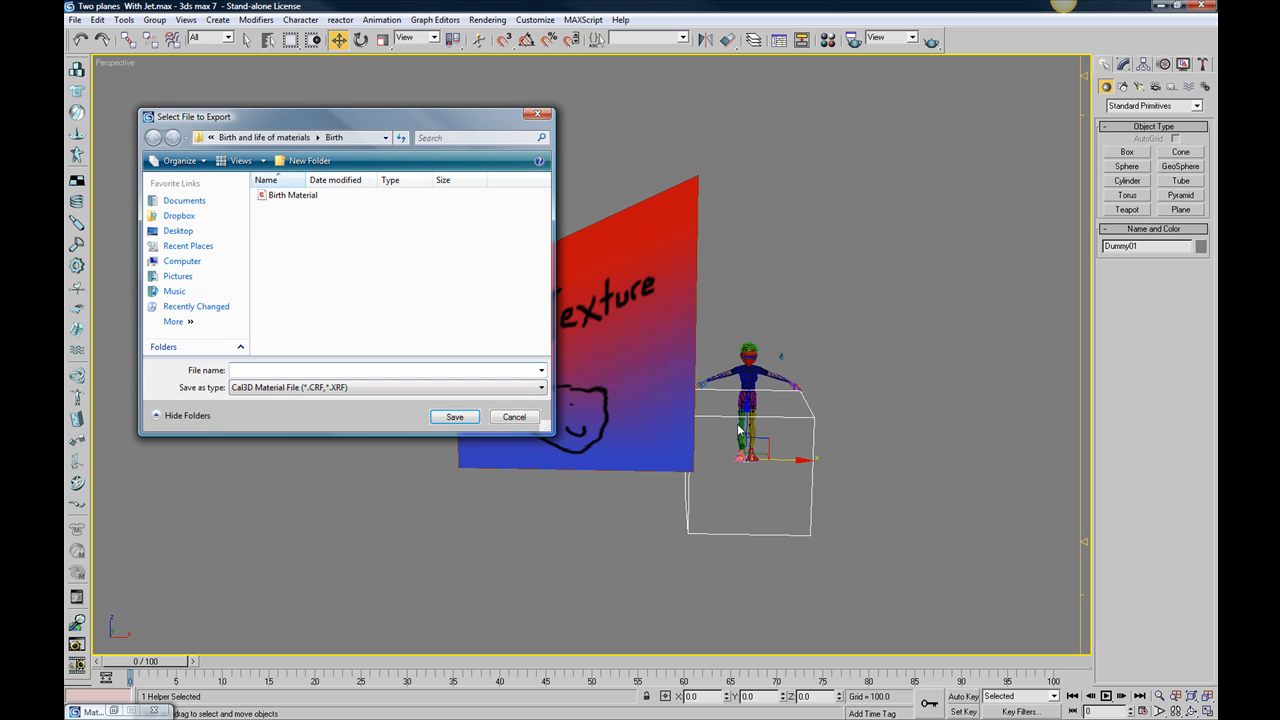
Export the Dummy01 node as a Cal3D Skeleton File named Simple Plane Rig.xsf, replacing the existing file.
click(340, 386)
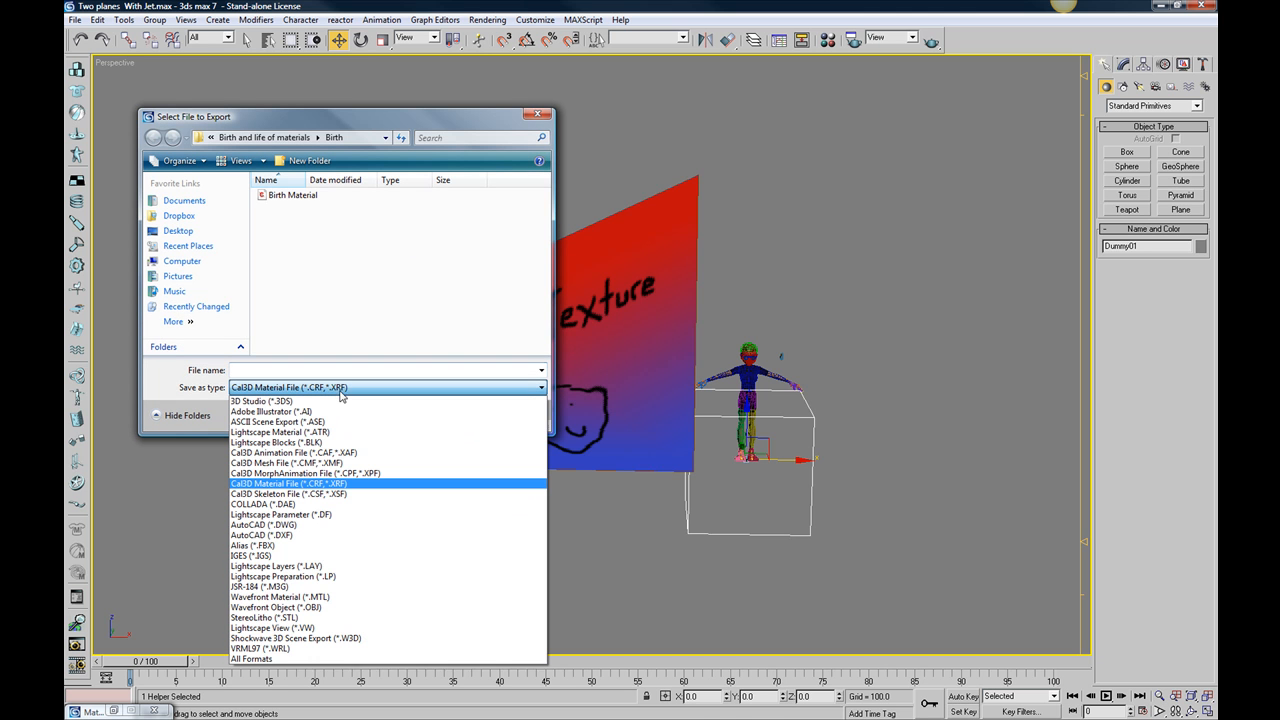
click(337, 494)
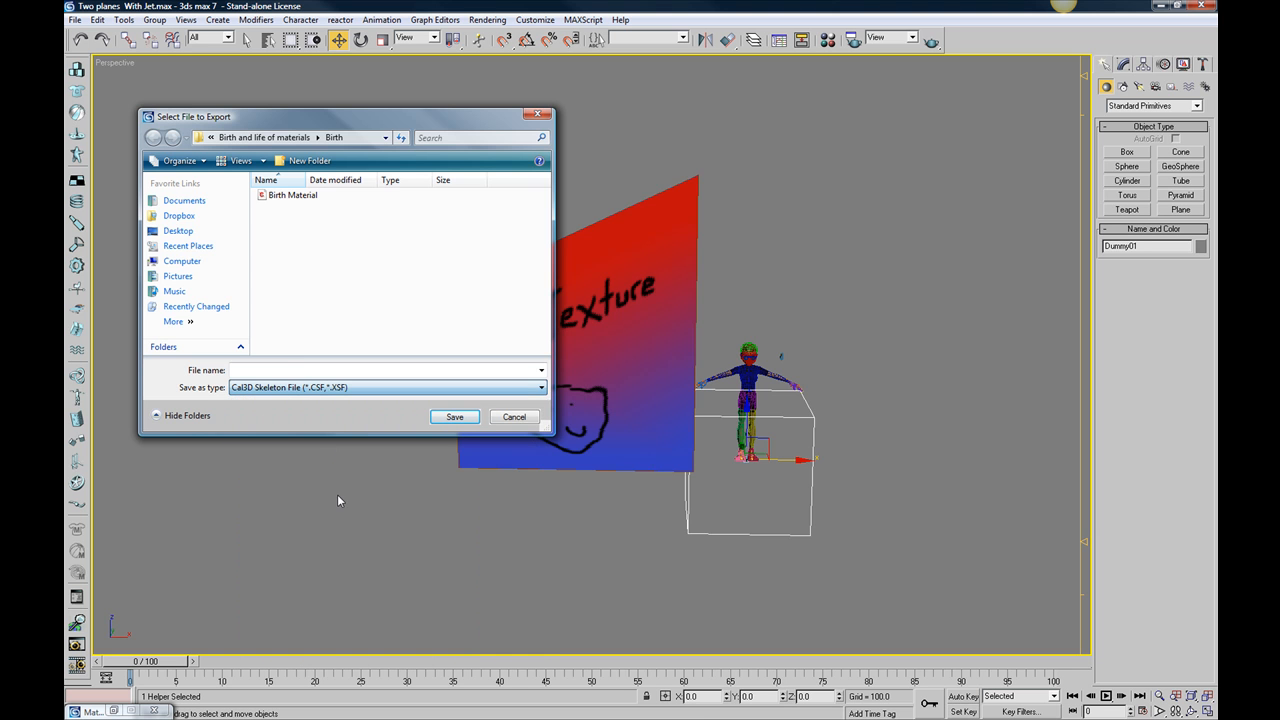
click(303, 197)
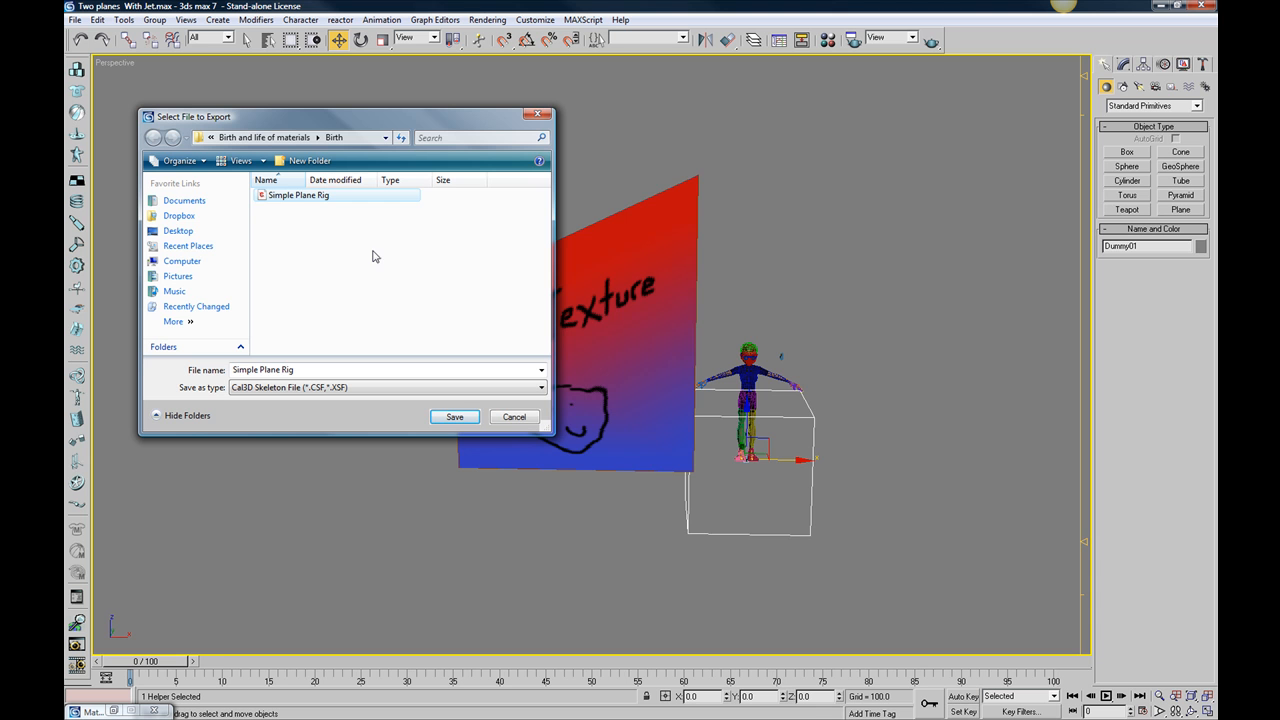
click(306, 372)
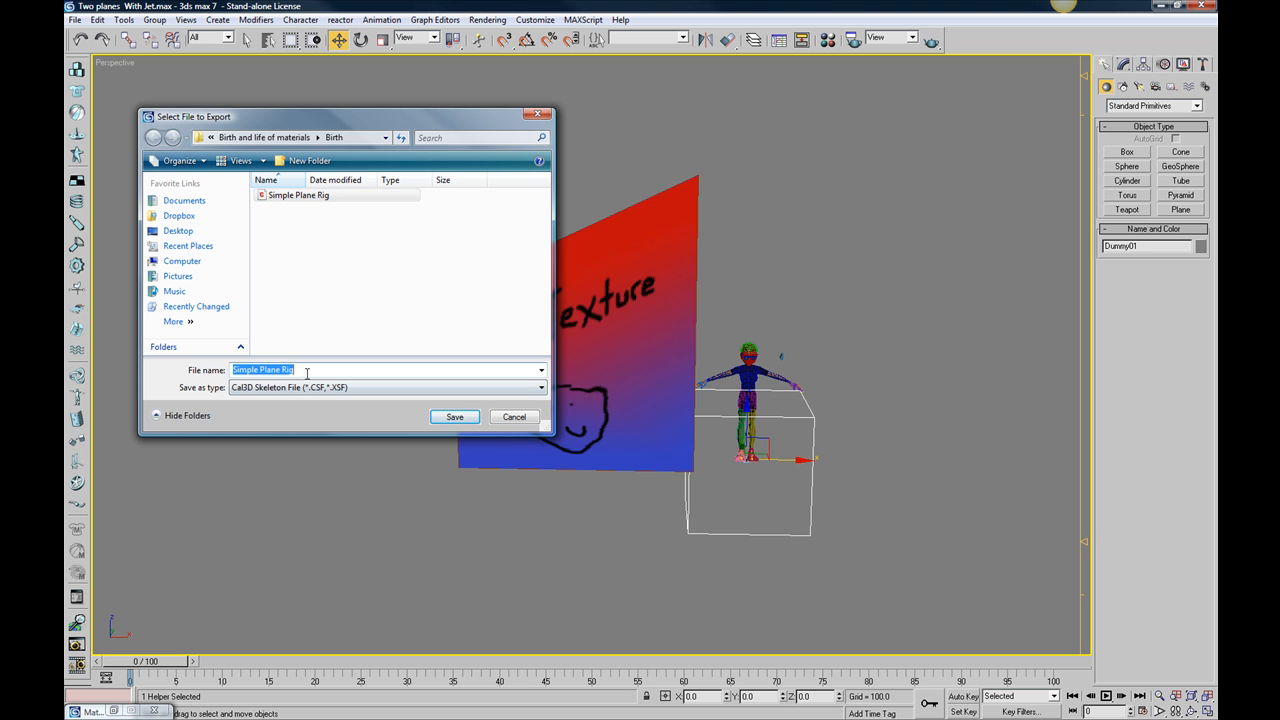
click(306, 372)
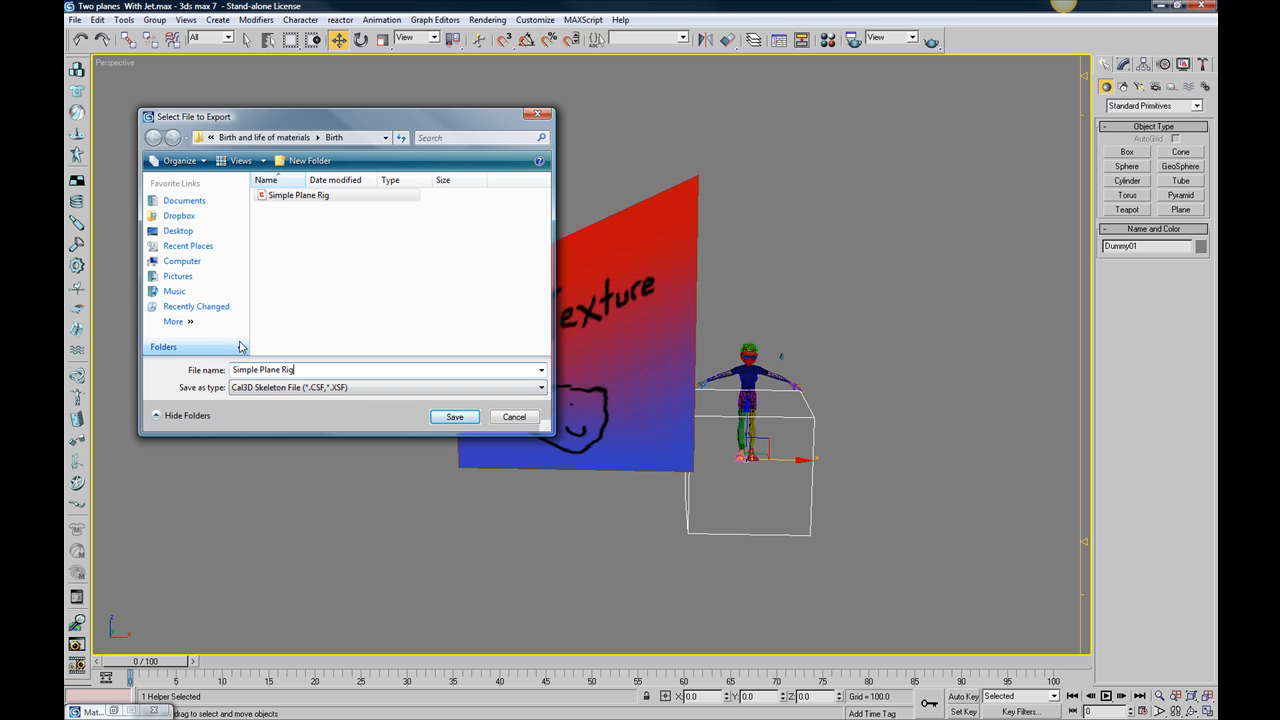
text(.xsf)
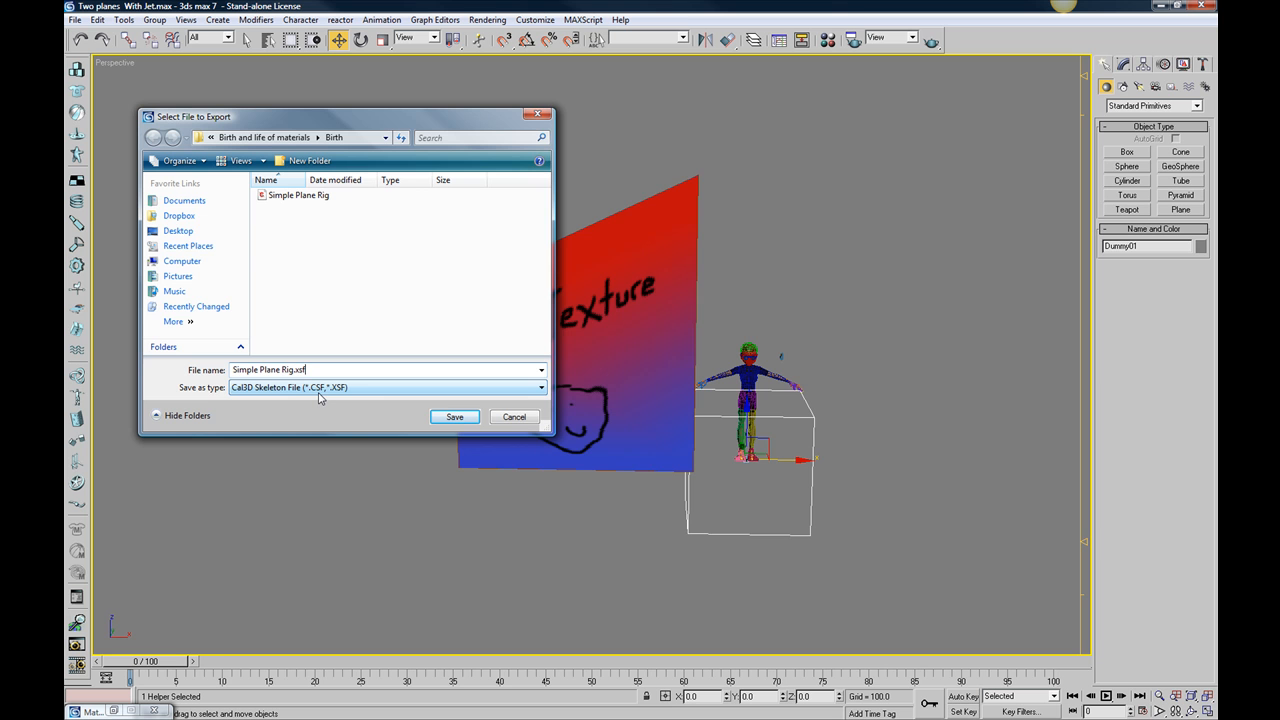
click(451, 416)
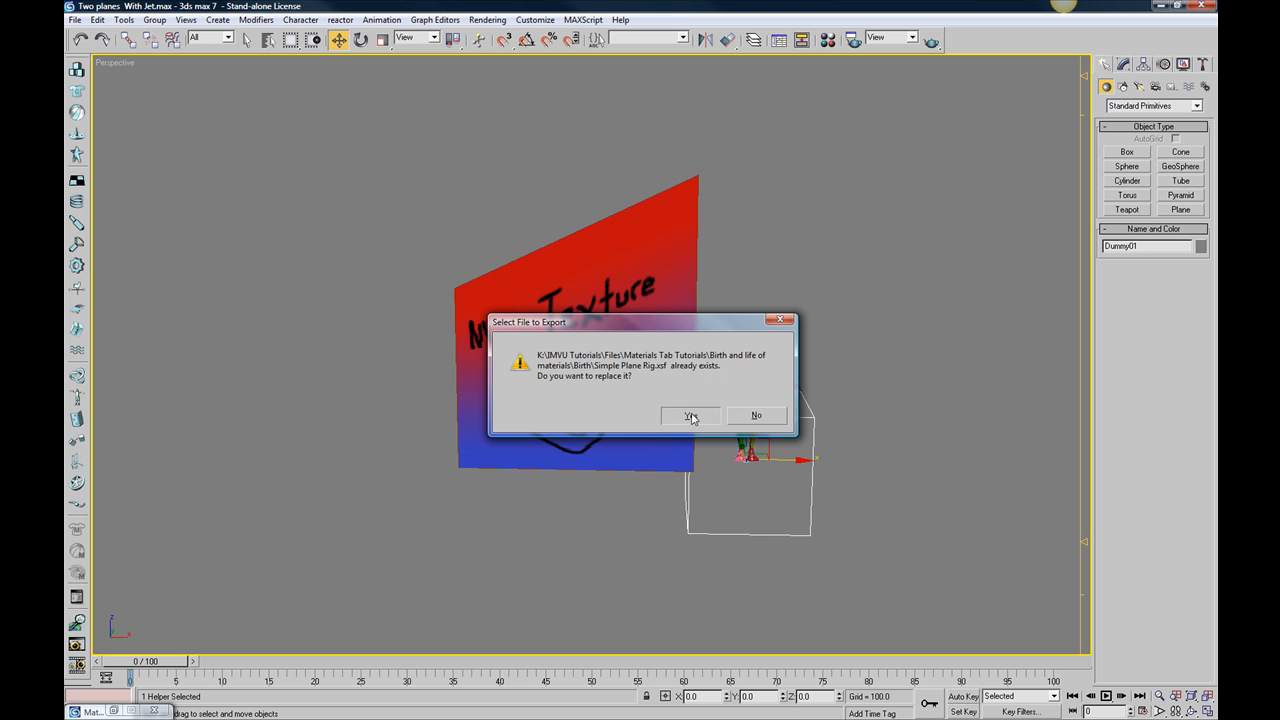
click(690, 415)
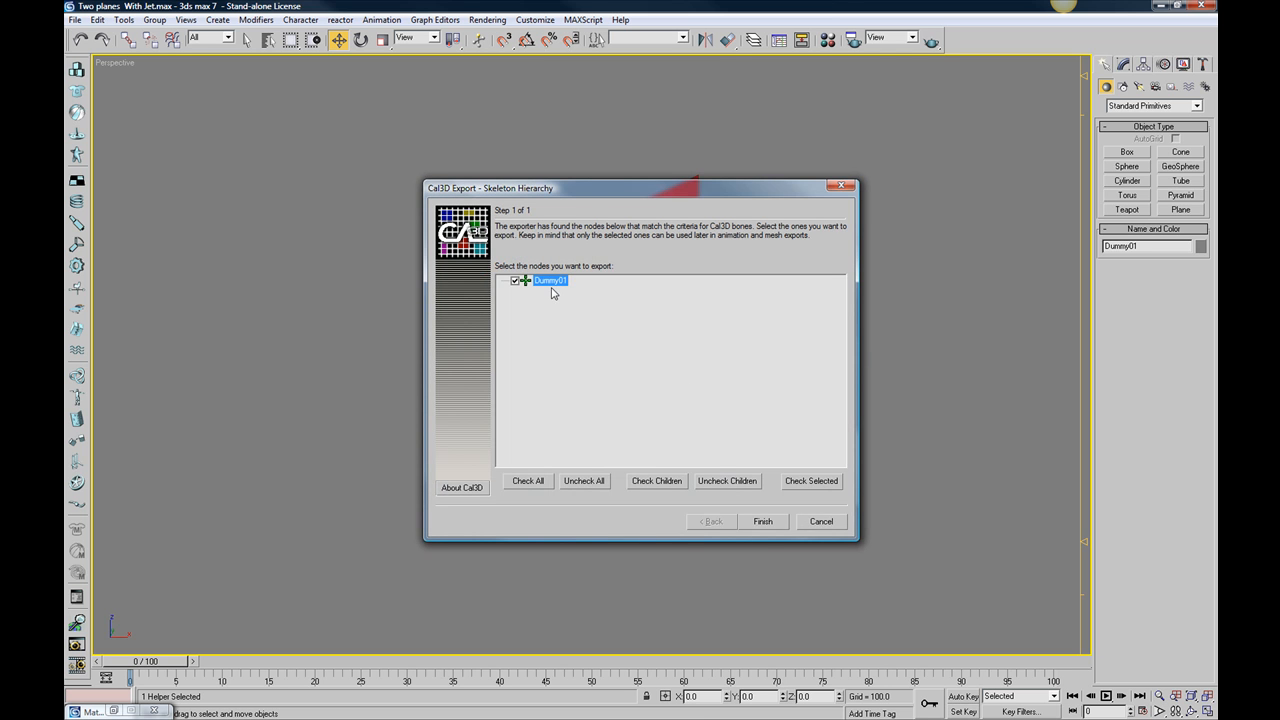
drag(588, 190, 392, 146)
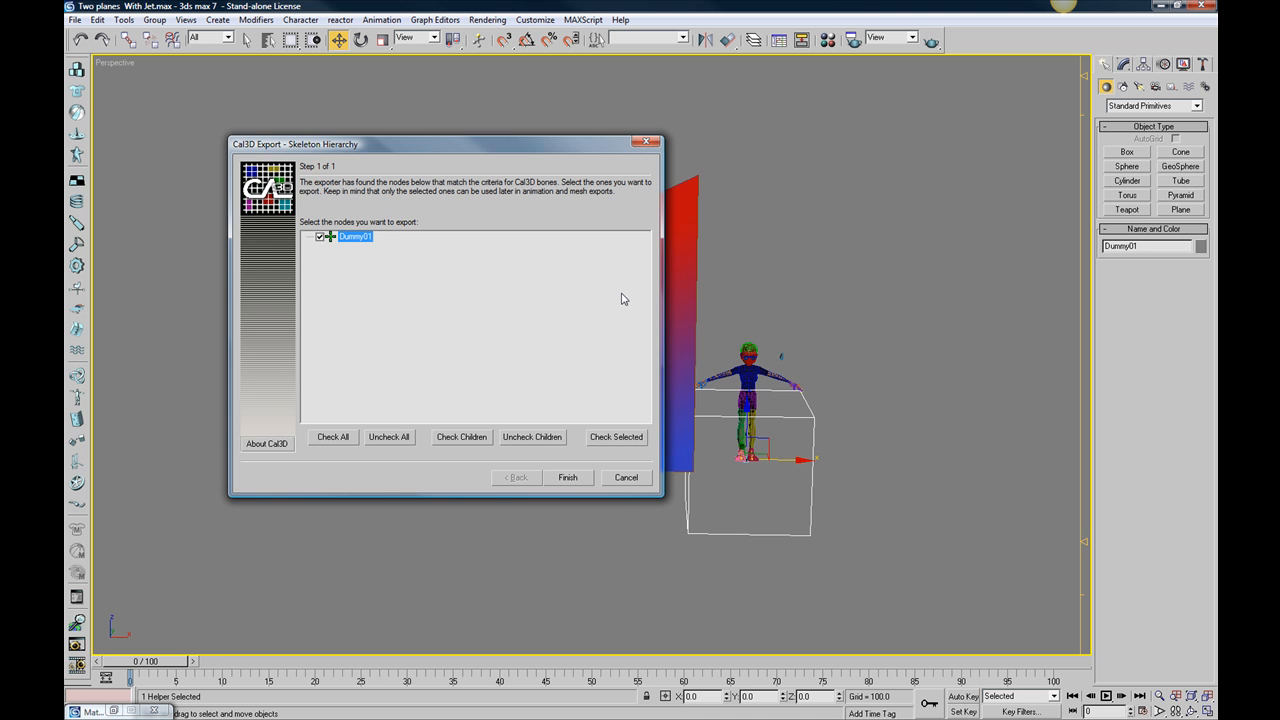
click(568, 478)
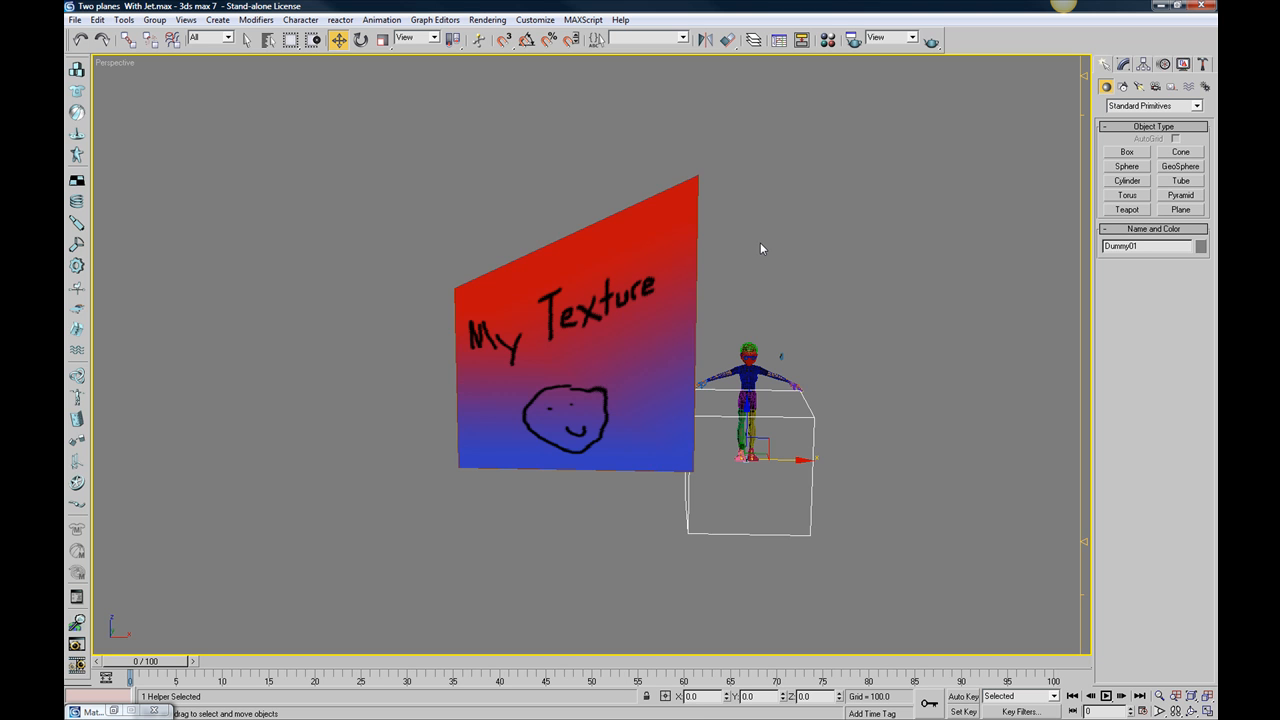
click(760, 240)
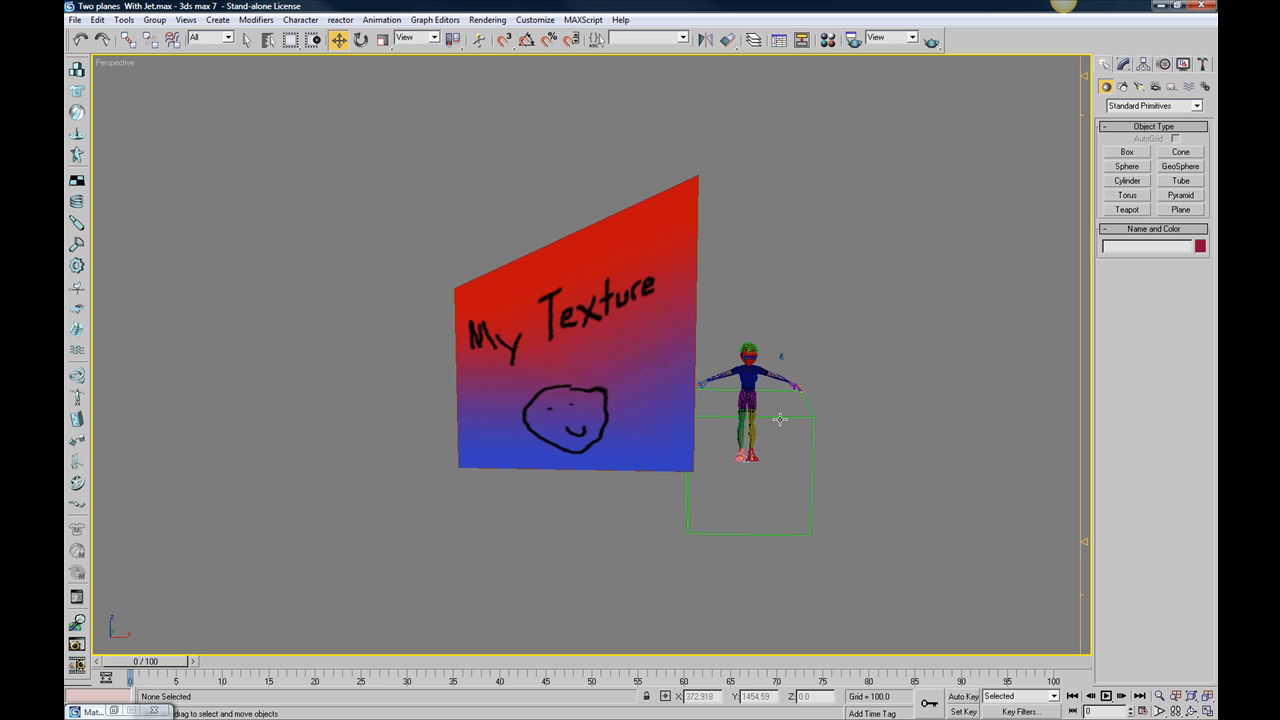
drag(792, 420, 790, 478)
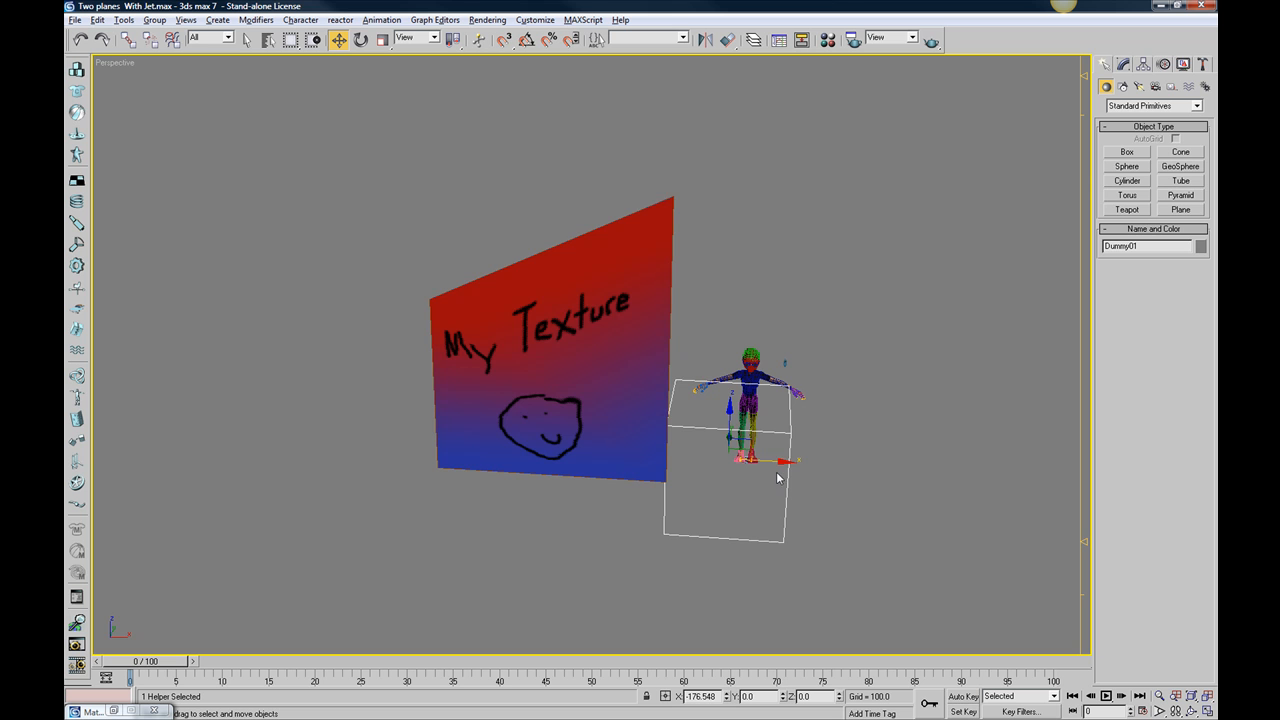
alt+middle_drag(757, 463, 551, 260)
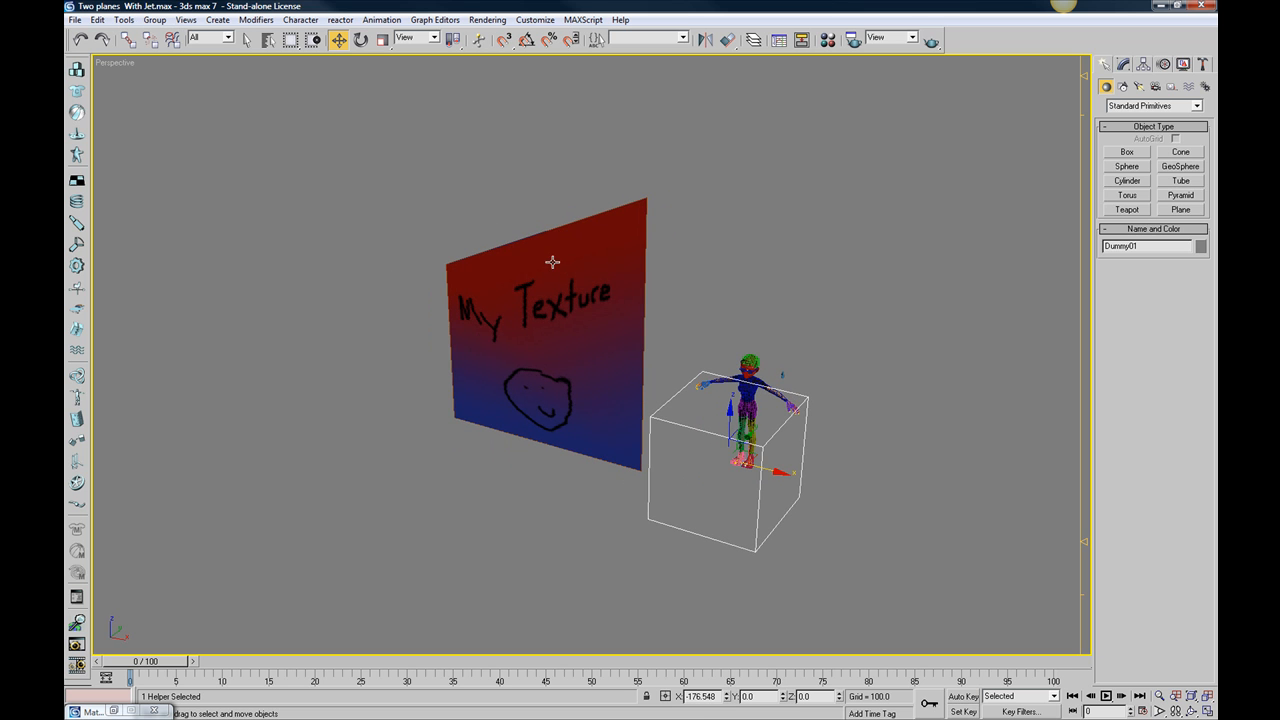
alt+middle_drag(691, 283, 624, 256)
Select the textured plane and start its export as a Cal3D Mesh File named Simple Plane mesh .xmf, replacing the existing file.
click(624, 254)
click(630, 245)
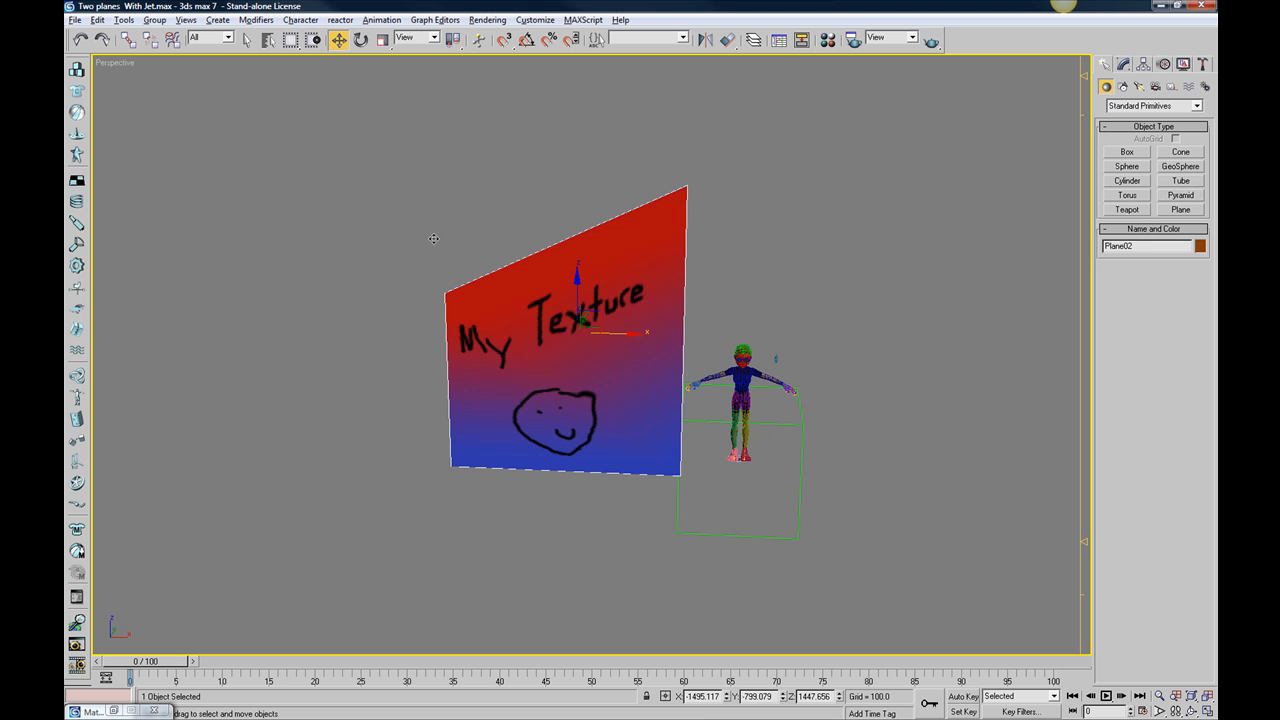
click(75, 20)
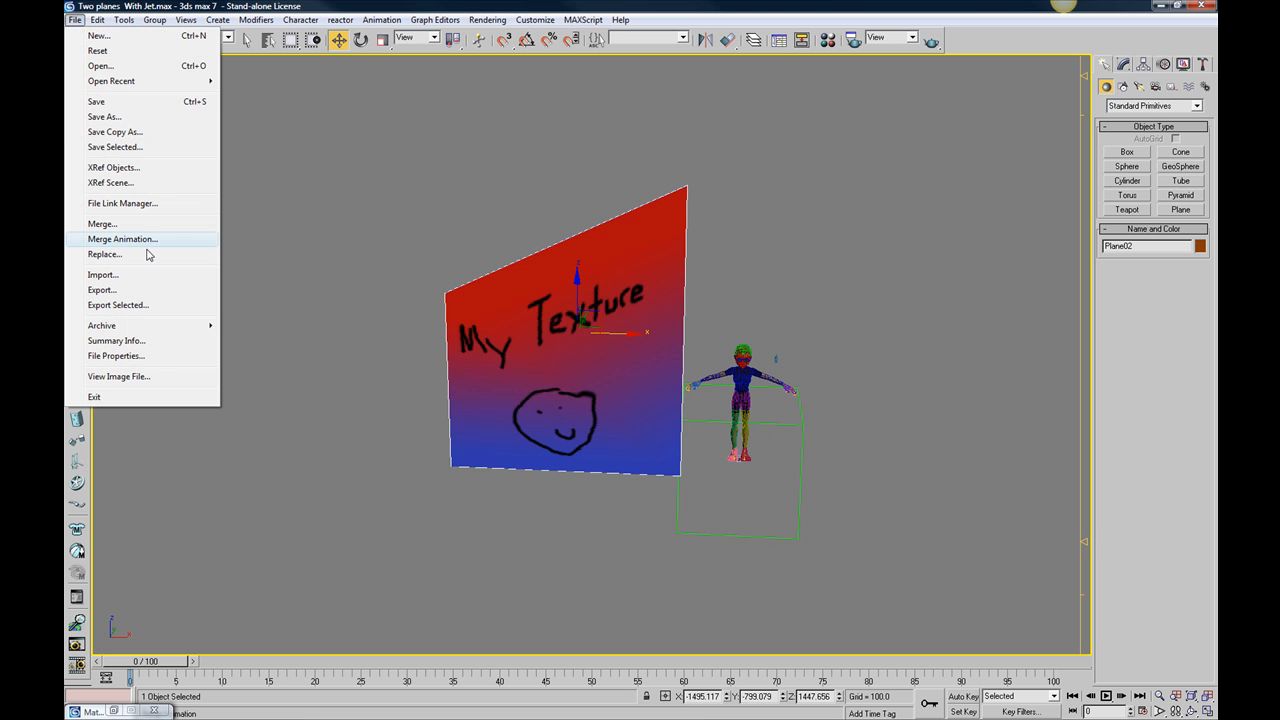
click(103, 290)
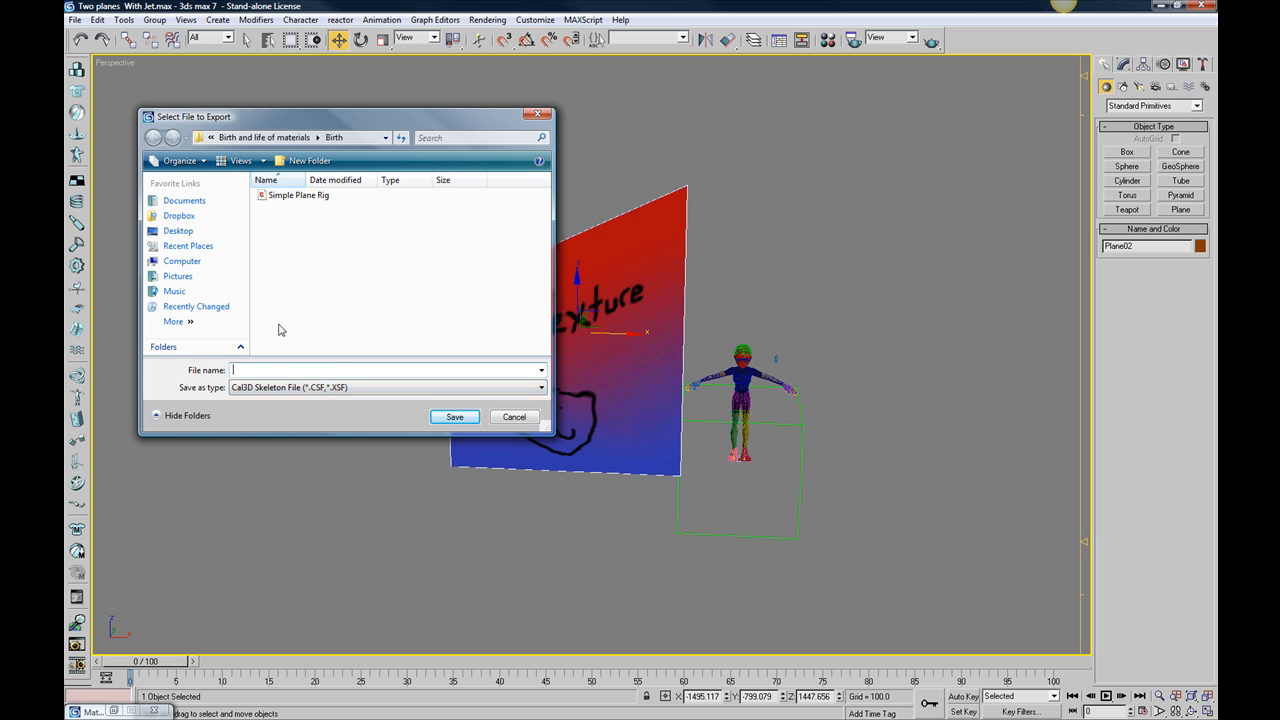
click(315, 388)
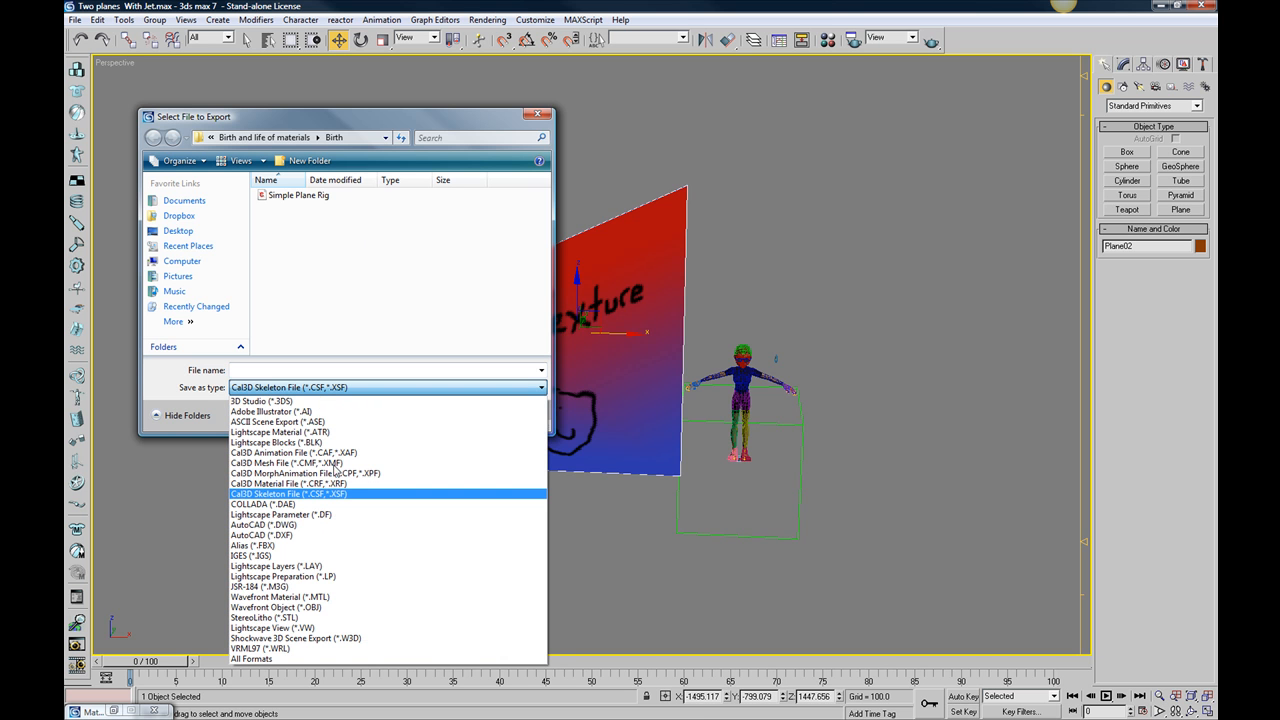
click(336, 463)
click(300, 195)
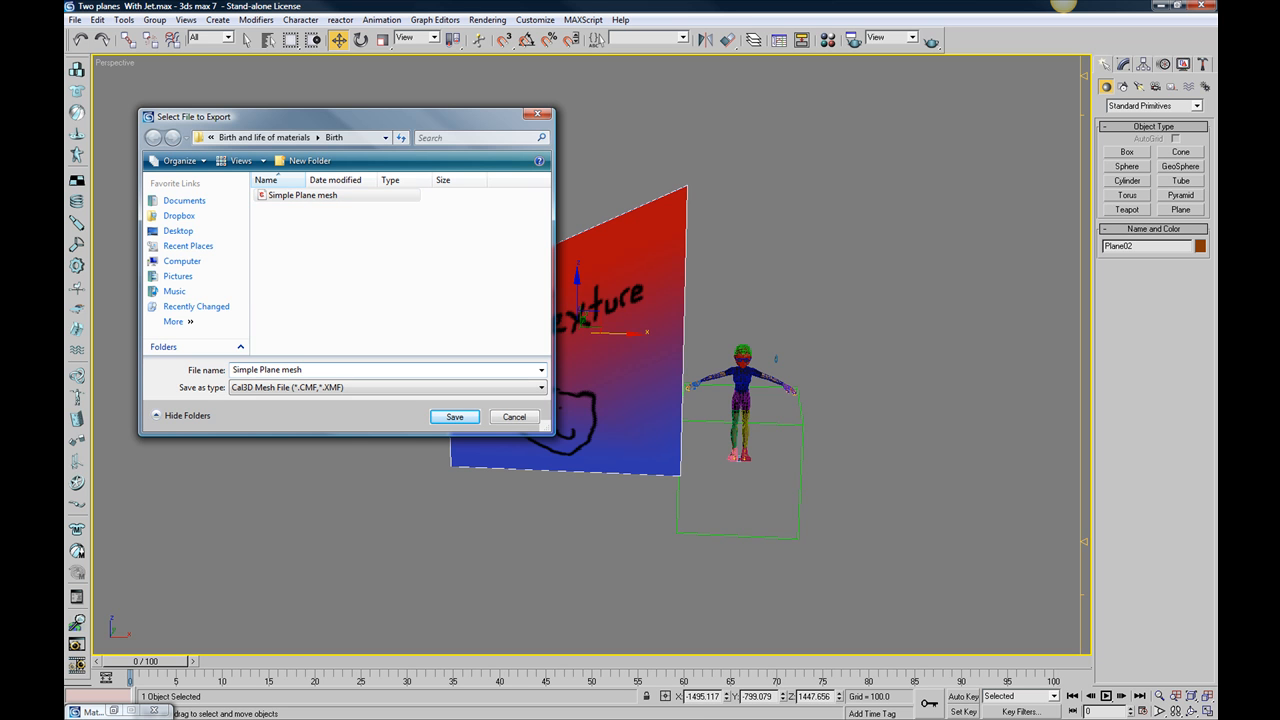
text(.xmf)
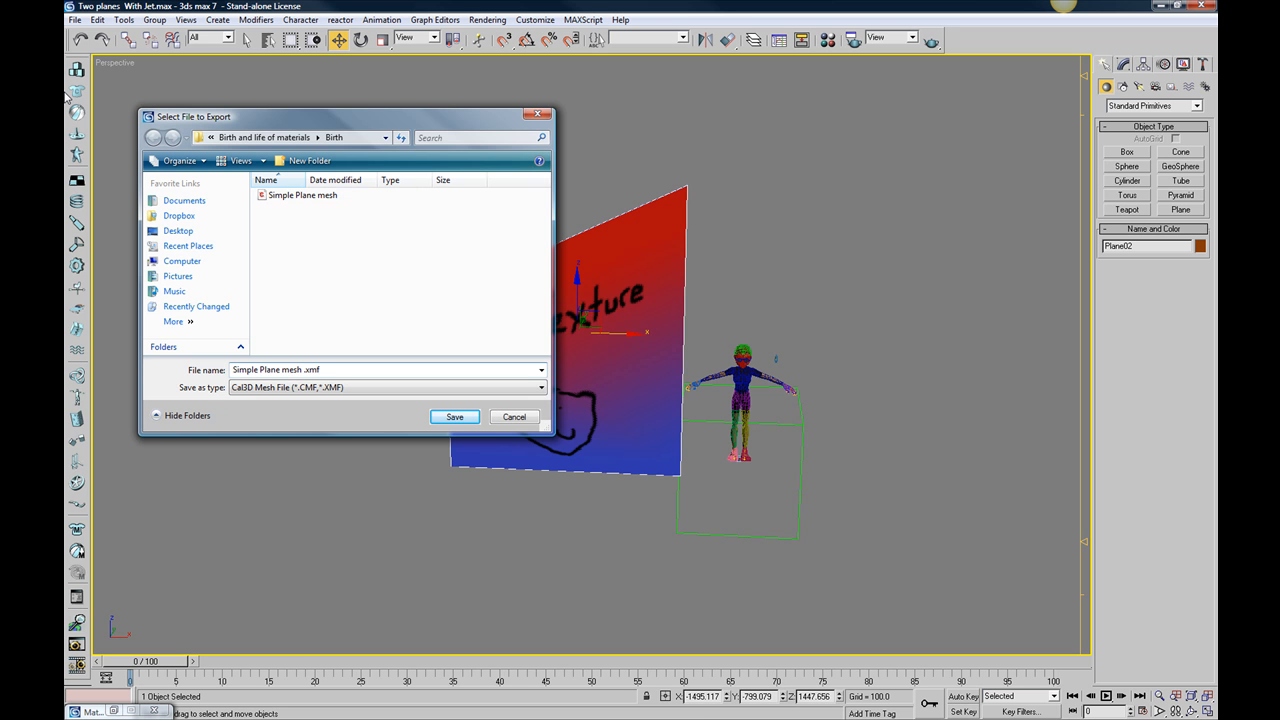
click(459, 418)
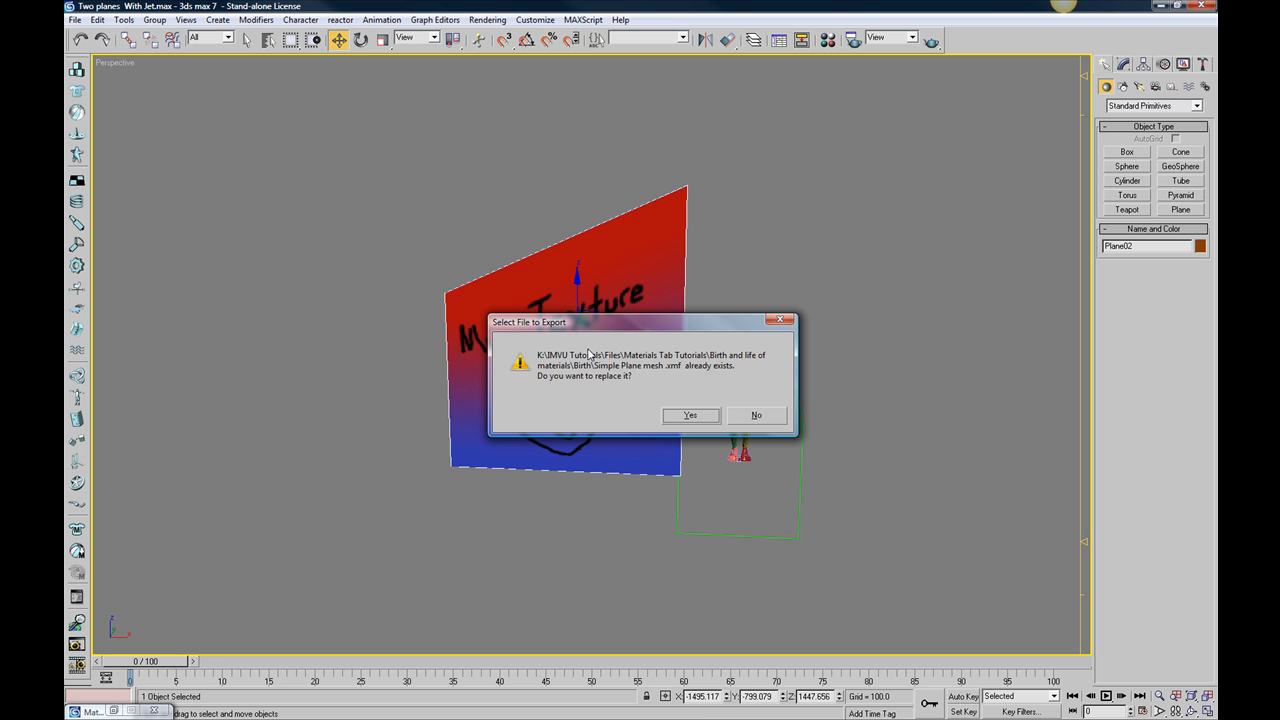
drag(635, 325, 604, 294)
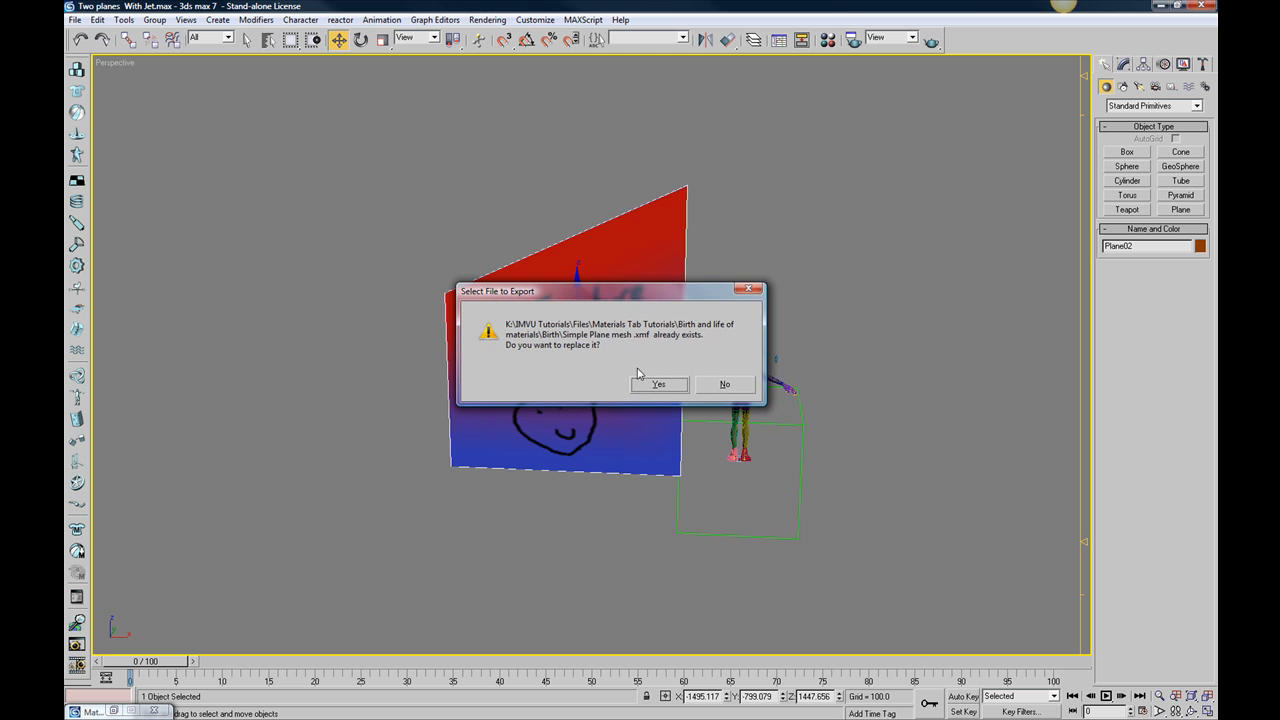
click(657, 385)
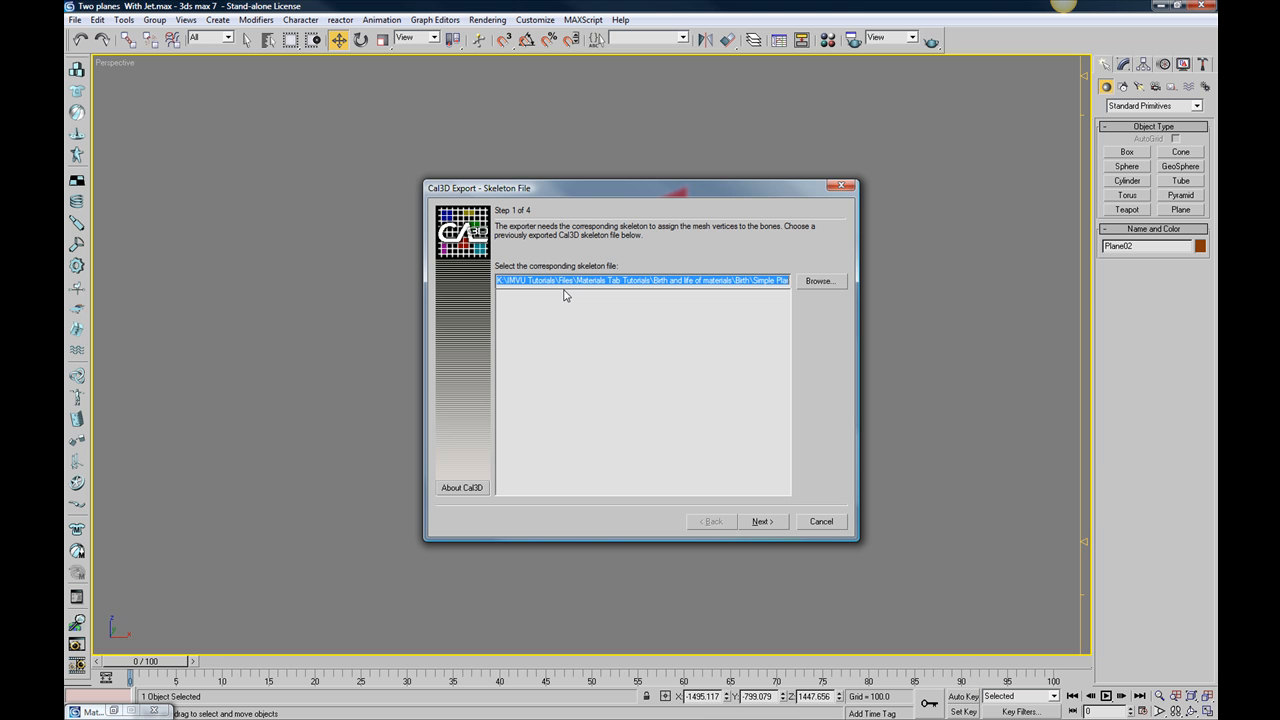
Complete the mesh export with the prefilled skeleton file and default bone assignment, without progressive meshes or a spring system.
click(782, 524)
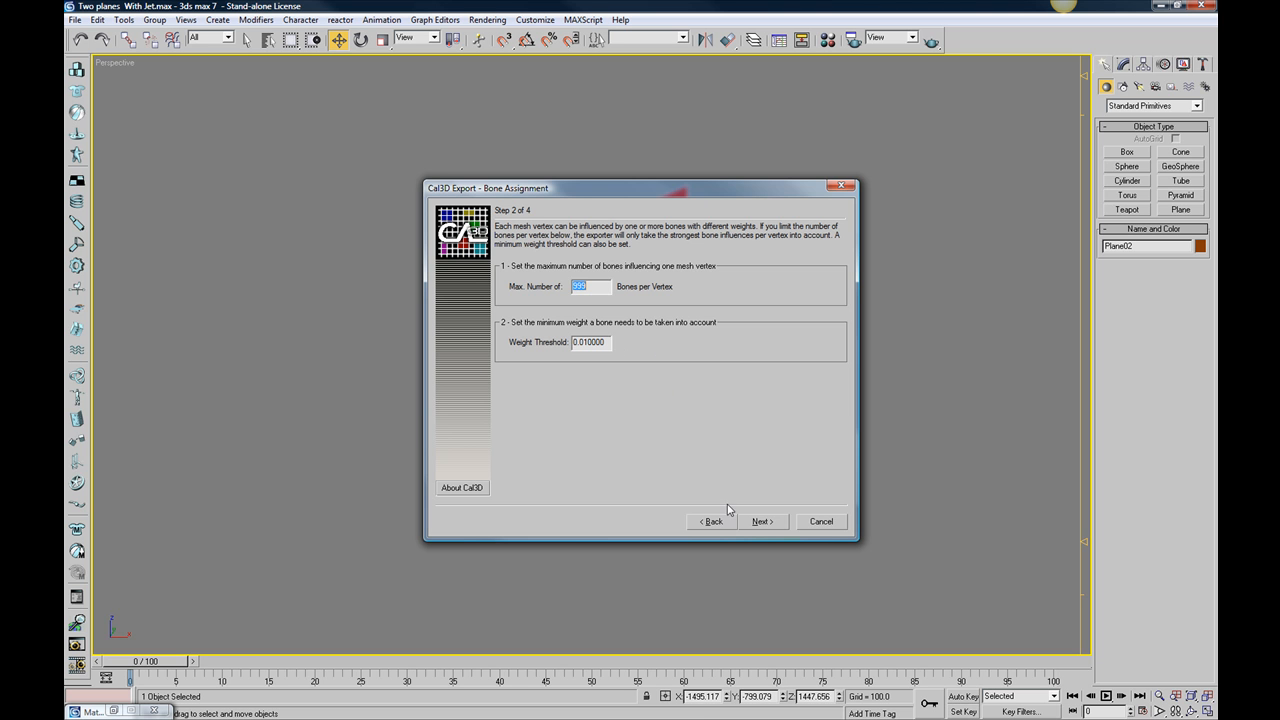
click(760, 525)
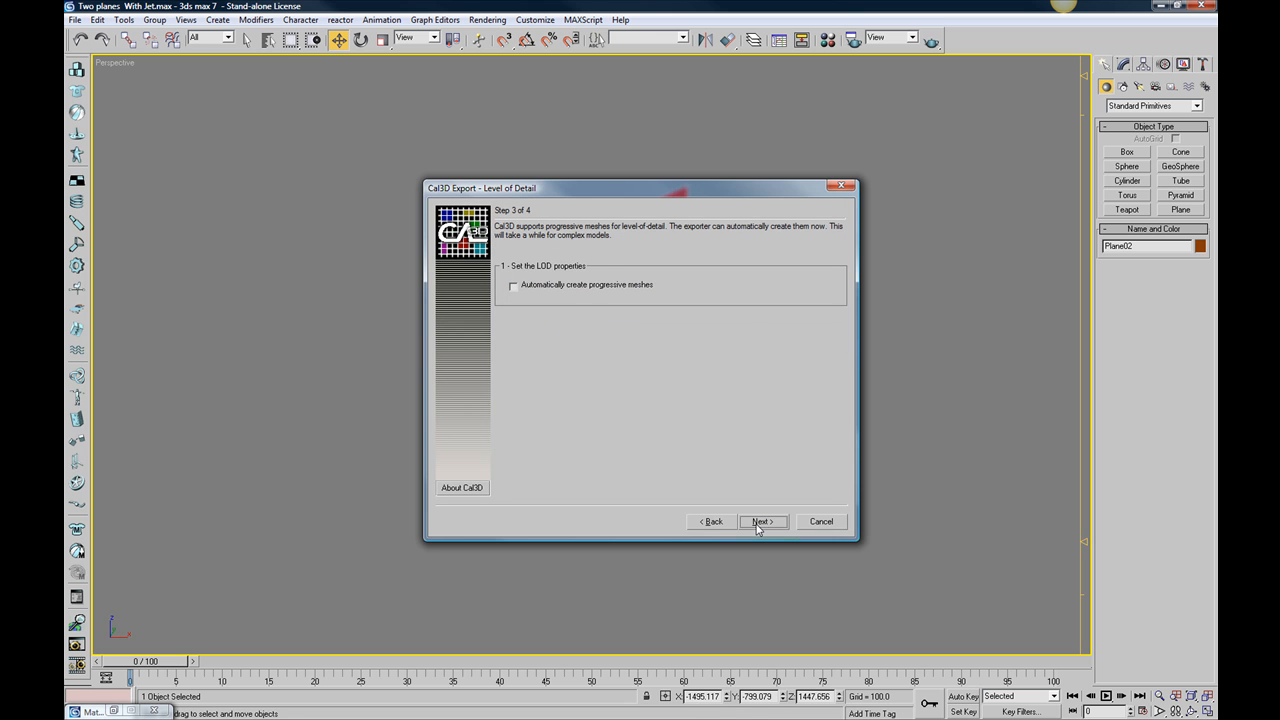
click(760, 522)
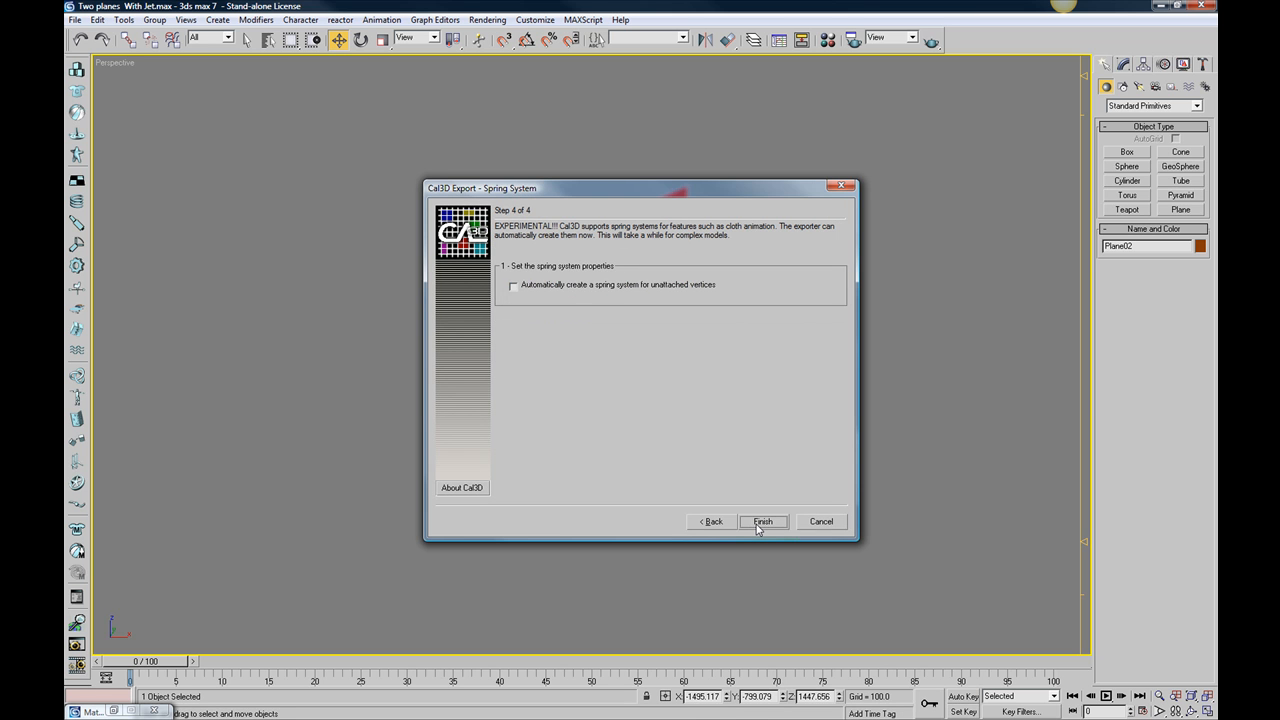
click(762, 522)
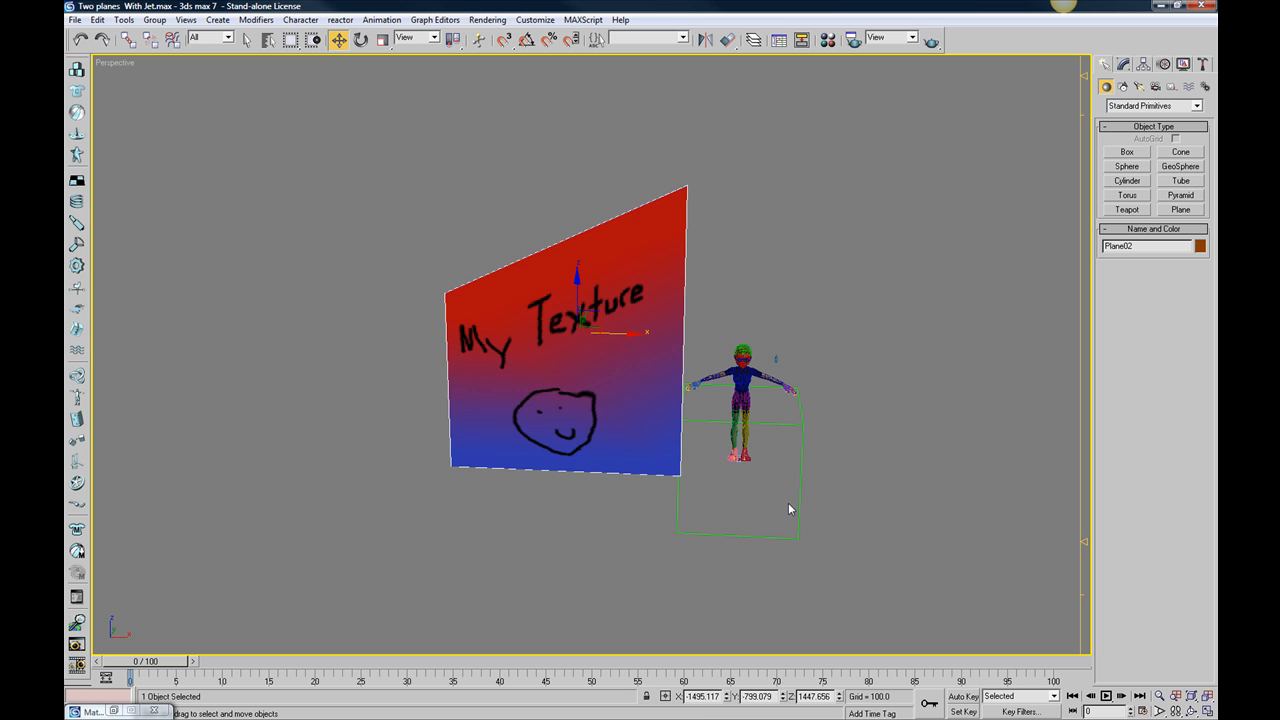
Select the textured plane and bring up its My Texture material in the Material Editor, clear of the plane.
click(800, 425)
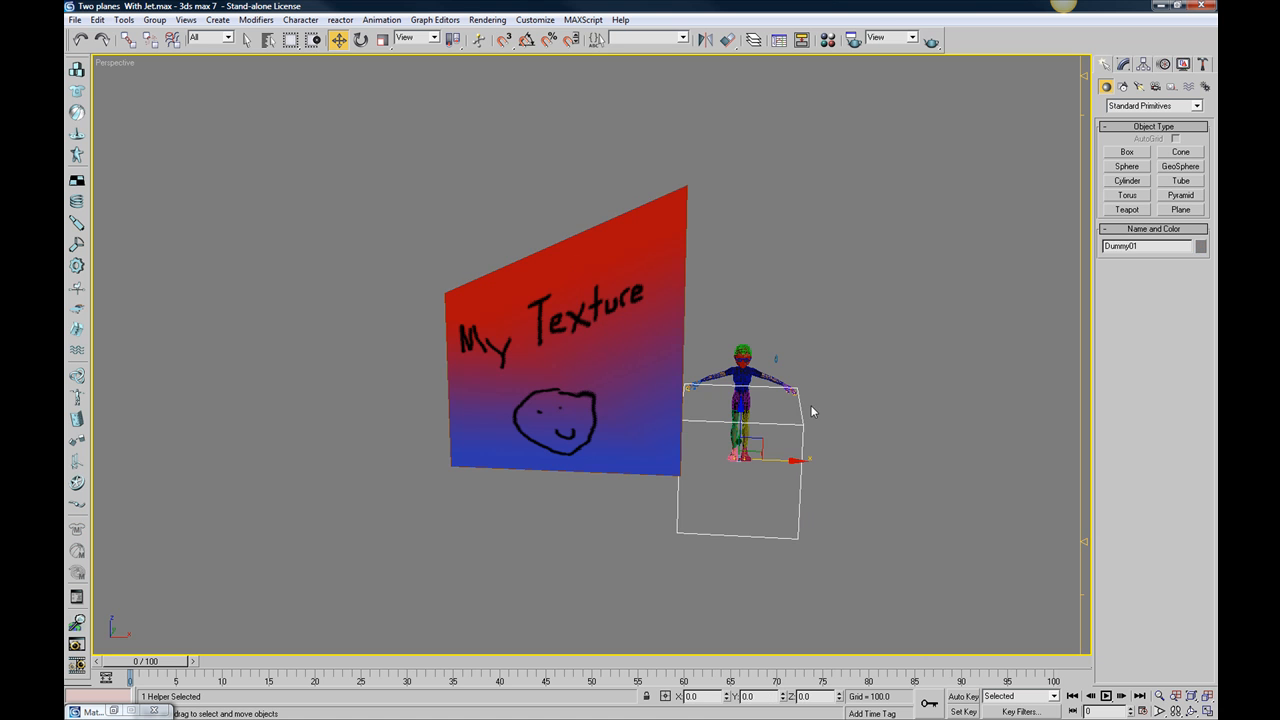
click(700, 250)
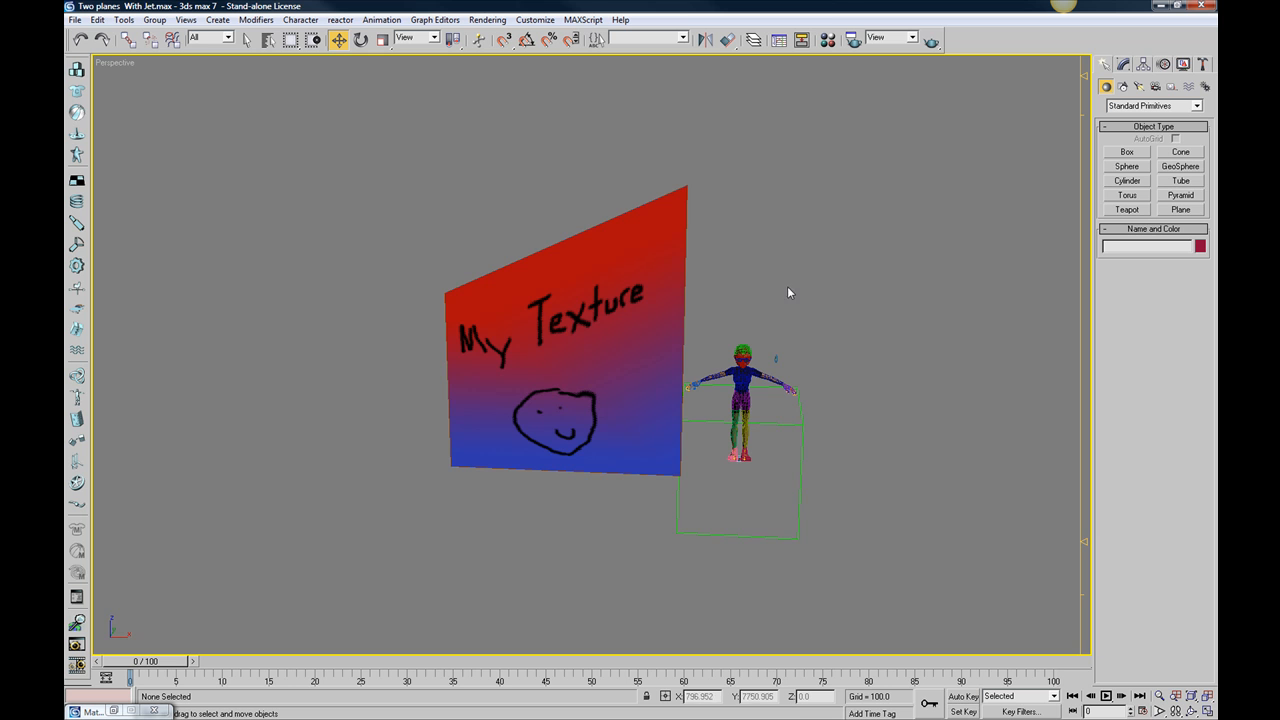
click(623, 291)
key(m)
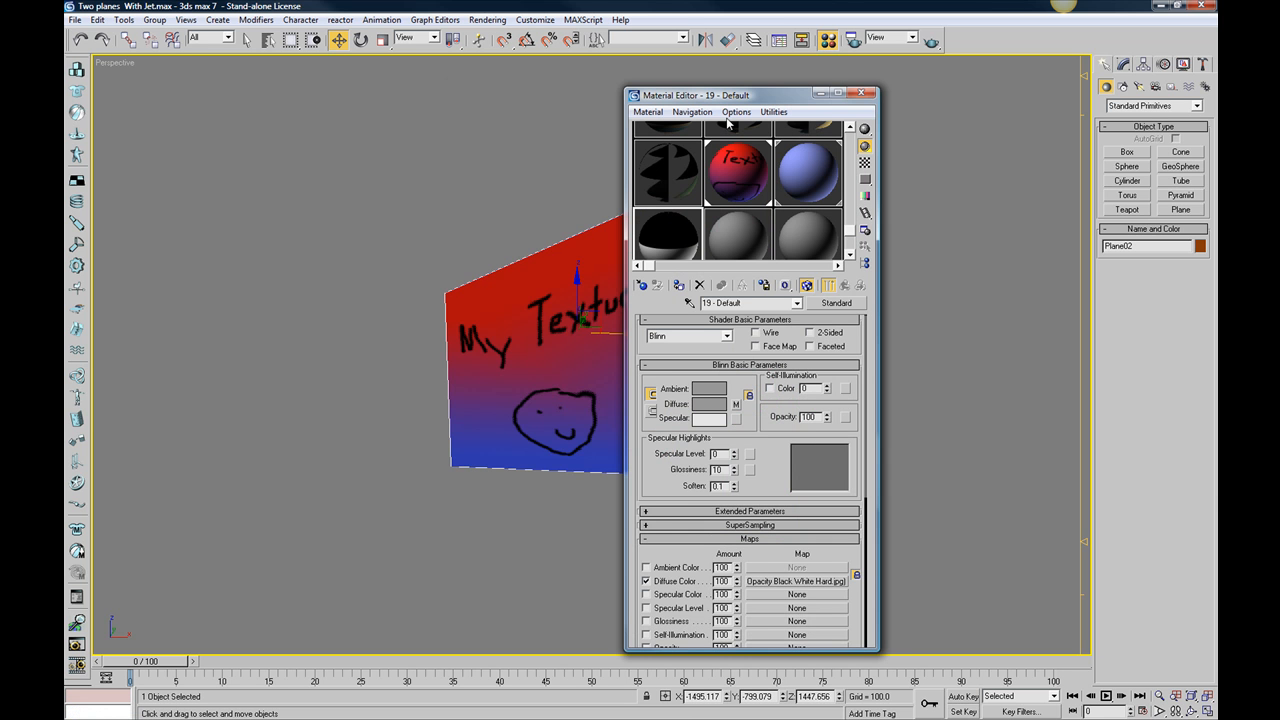
drag(727, 102, 255, 77)
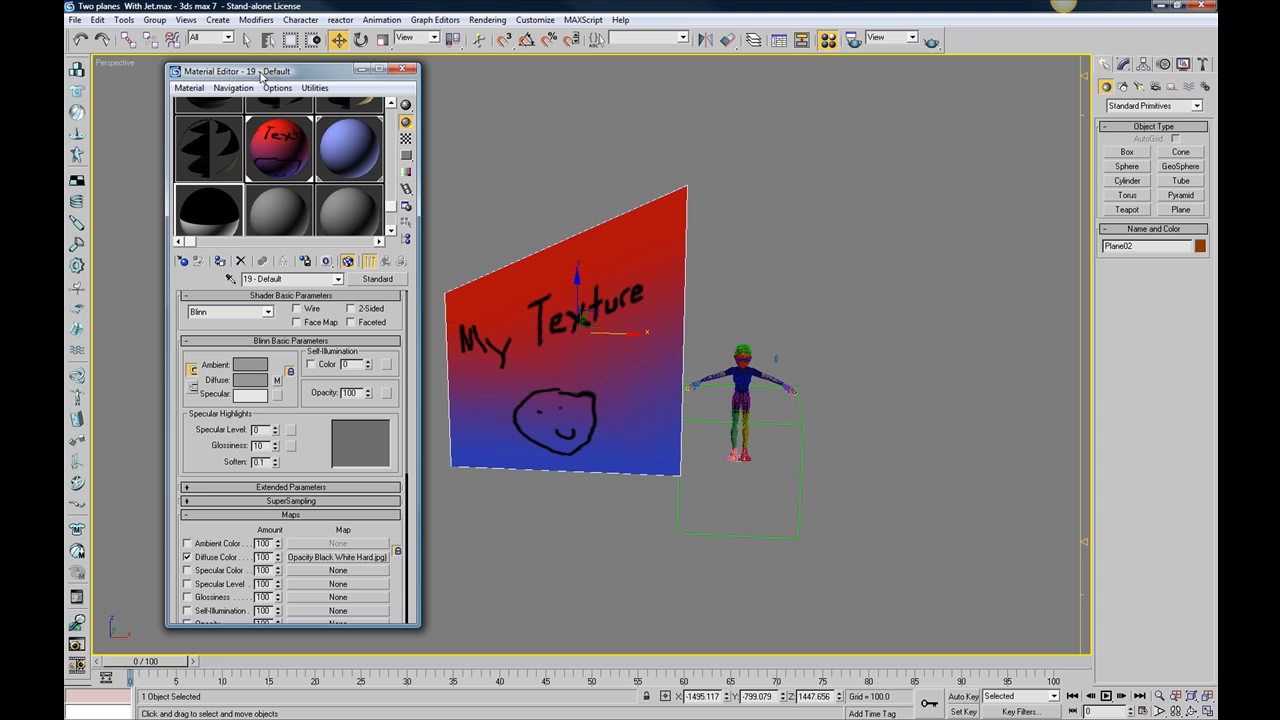
click(299, 158)
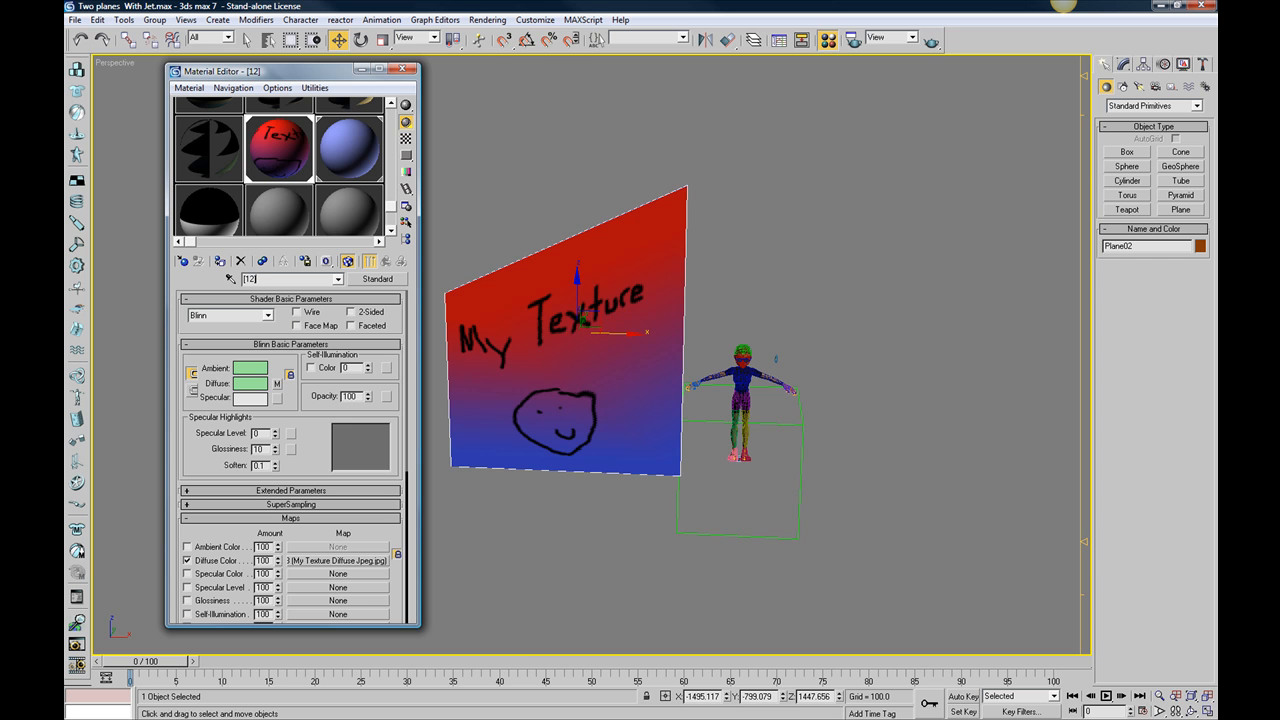
Change the bracketed number in the My Texture material's name to 18.
double_click(267, 280)
key(BackSpace)
text(22)
key(BackSpace)
key(BackSpace)
text(18)
Give the unused 20 - Default material a diffuse color bitmap using the My Opacity Black White Hard image from the Simple XRF Tutorial folder.
click(287, 209)
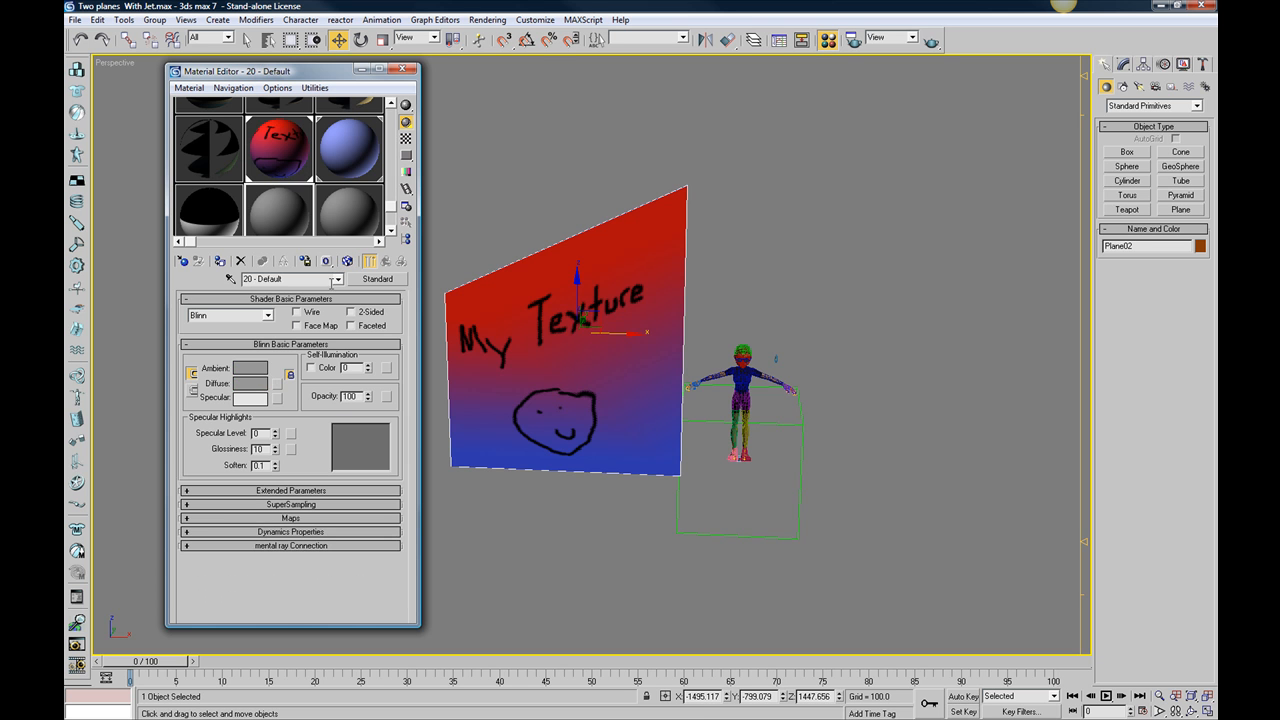
click(290, 518)
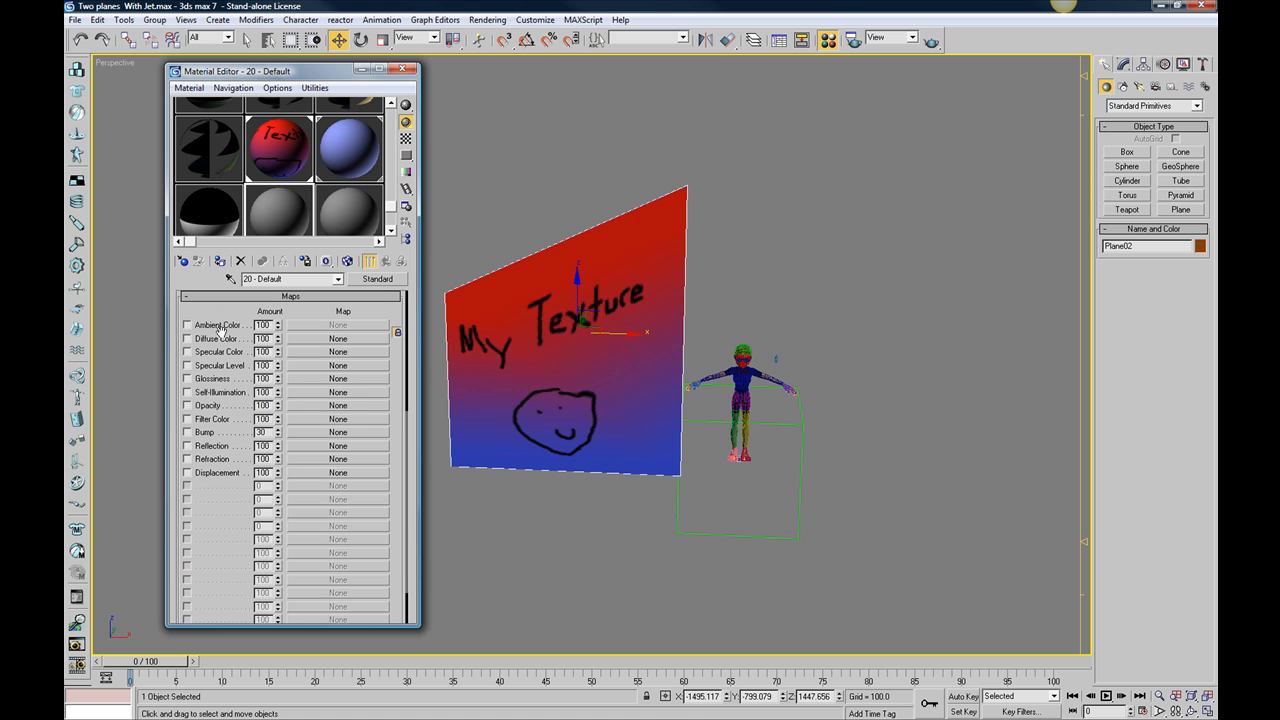
click(322, 341)
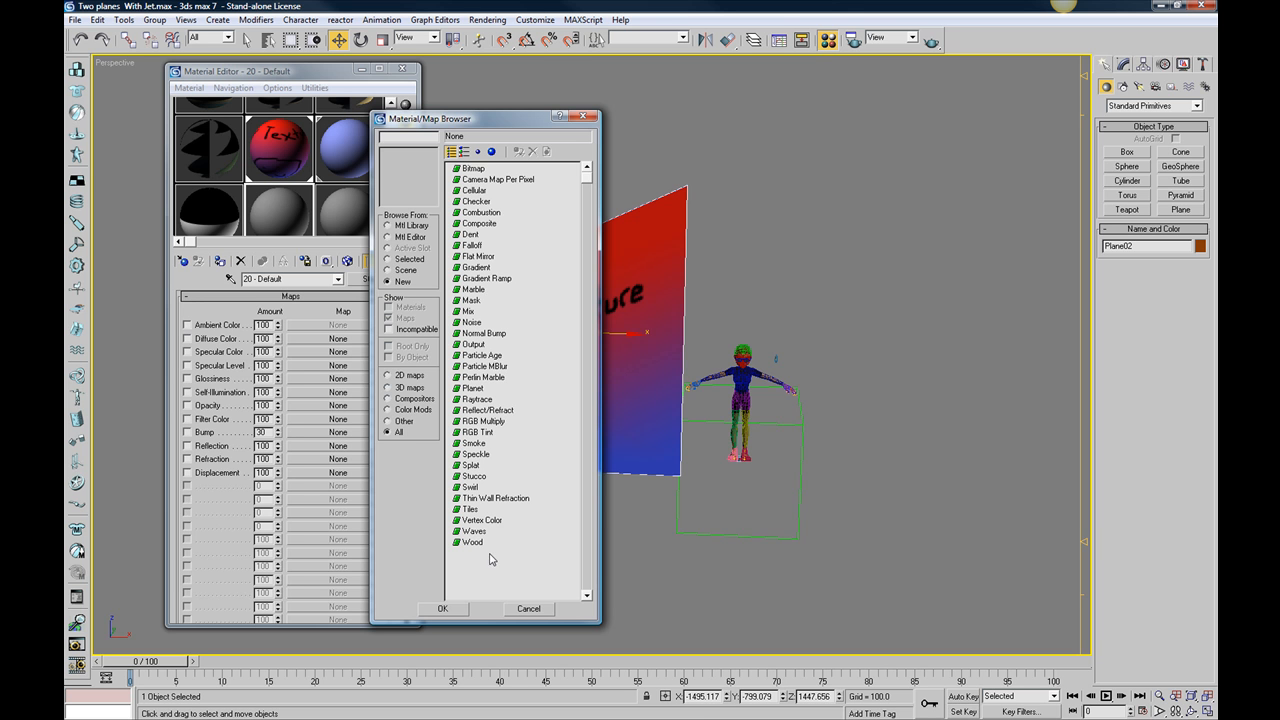
click(468, 170)
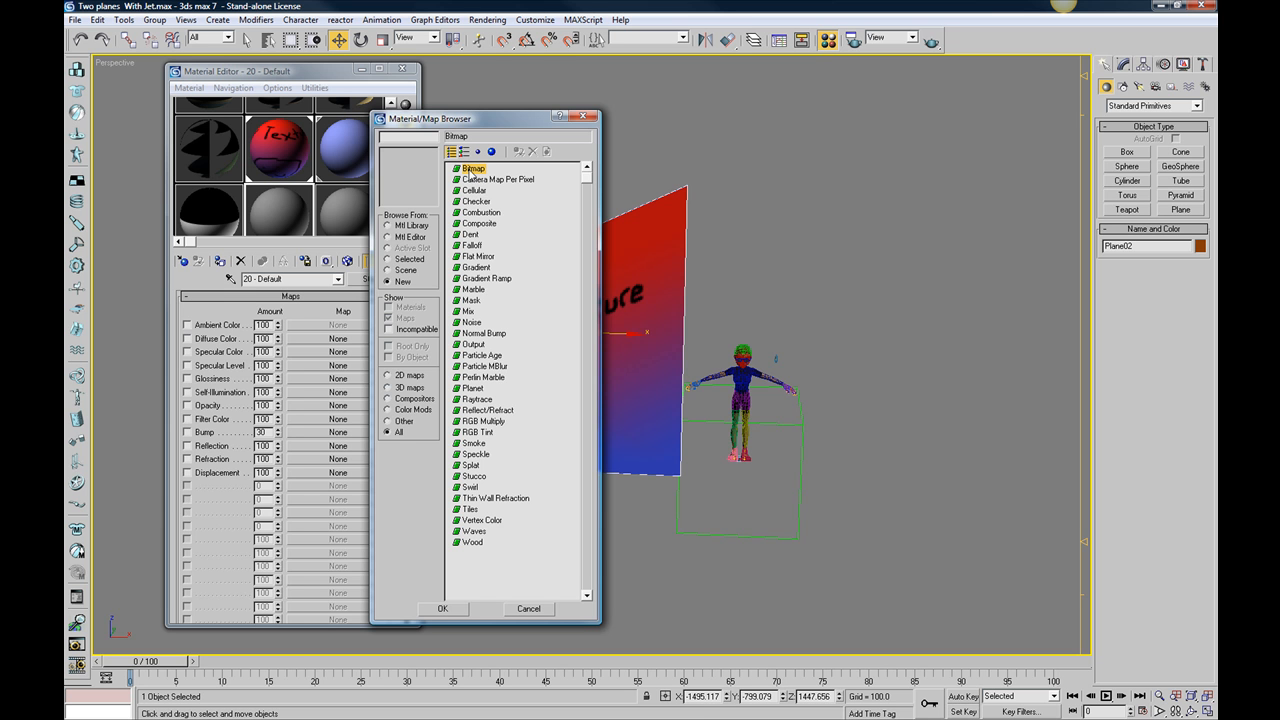
click(446, 609)
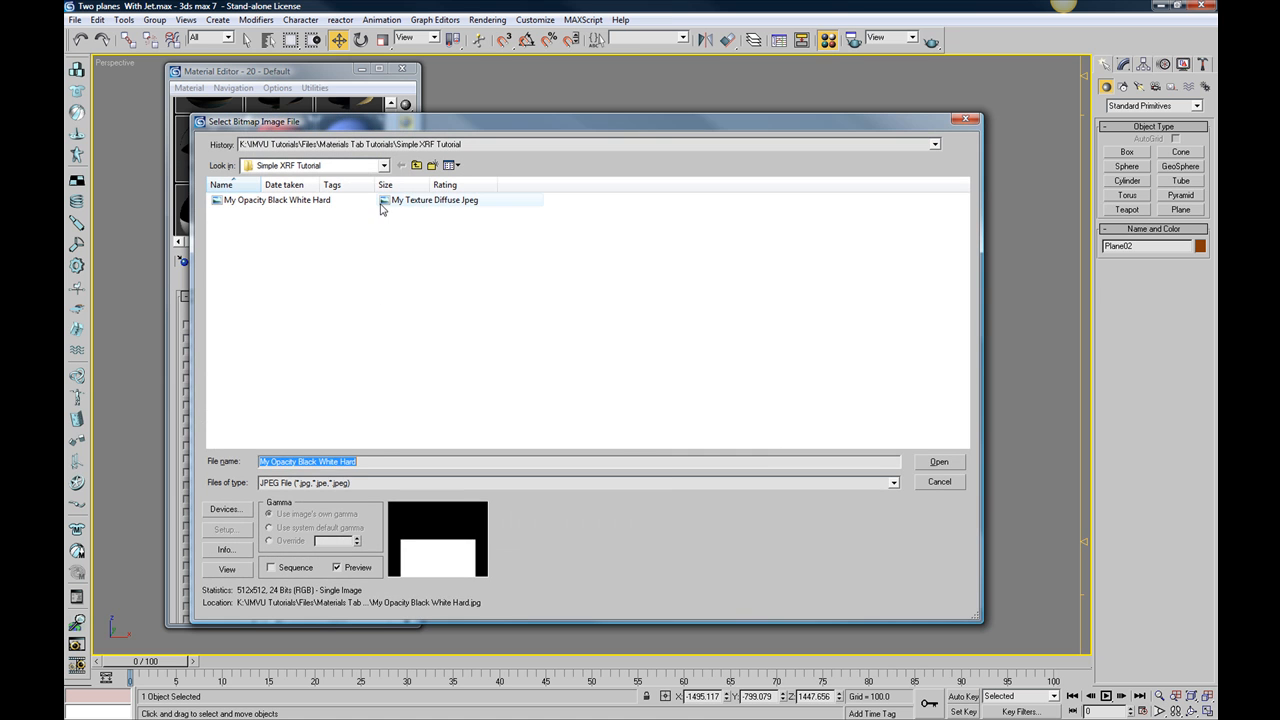
click(407, 203)
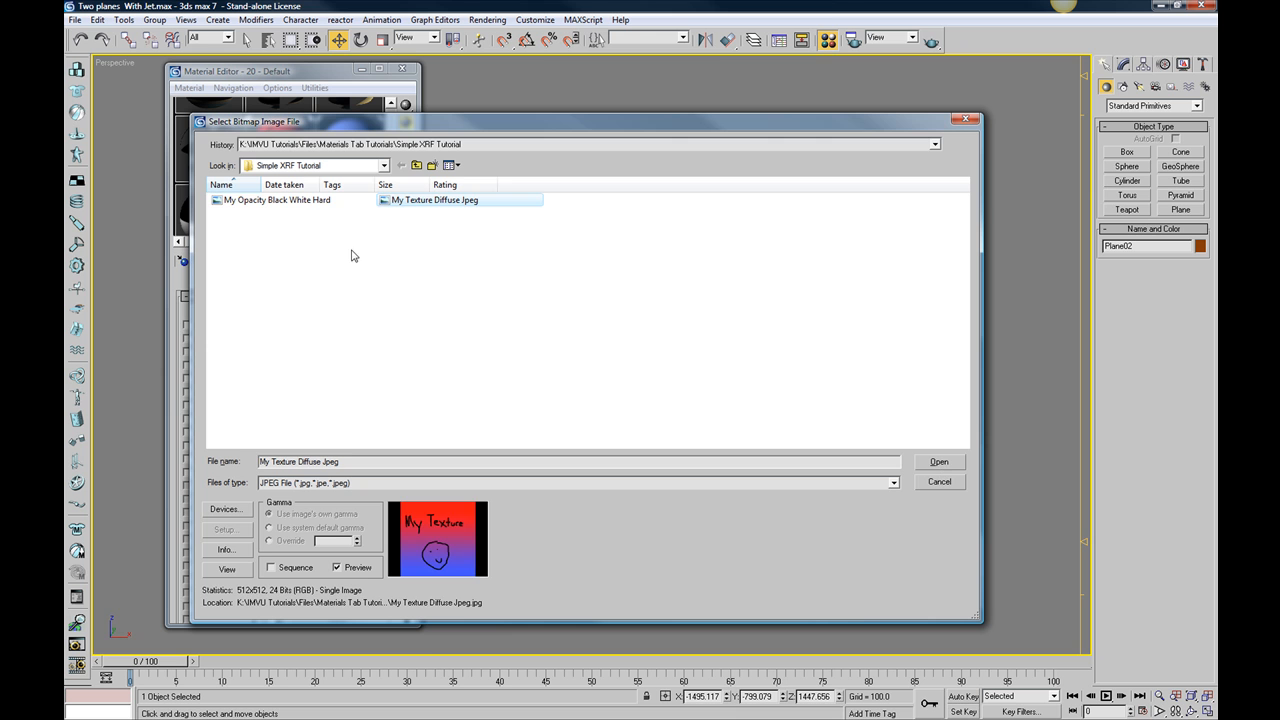
click(310, 202)
click(945, 461)
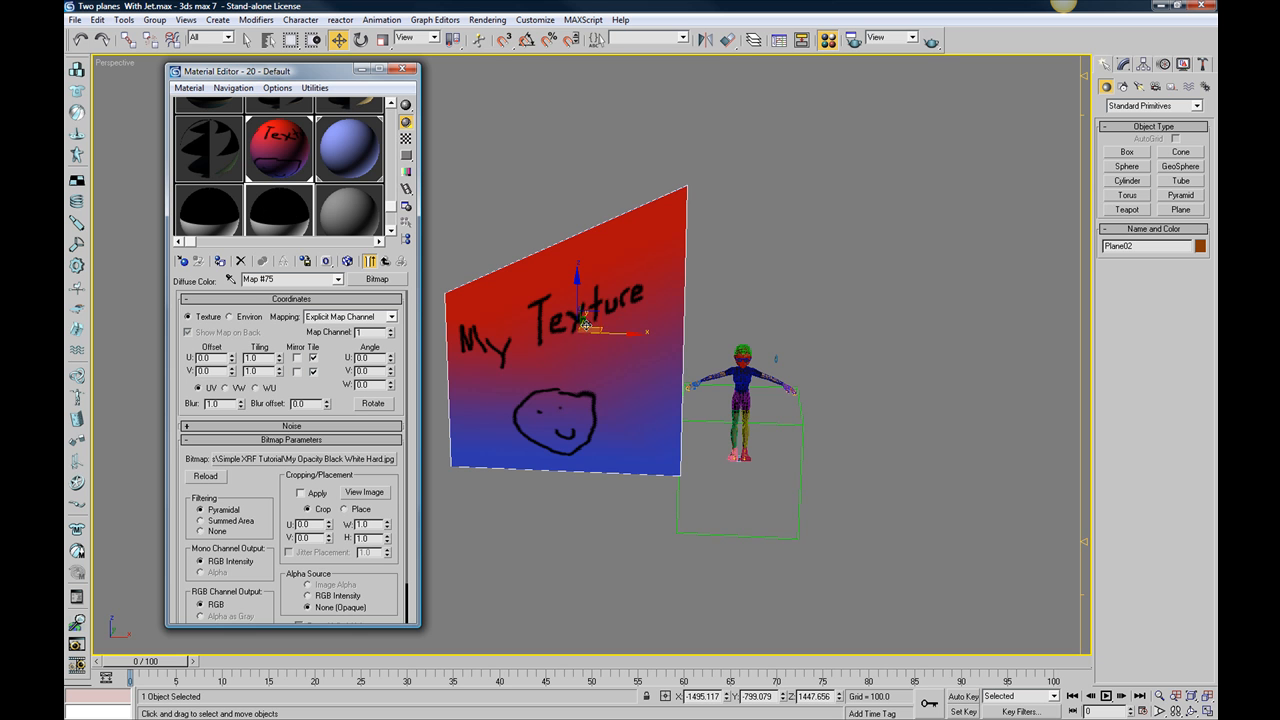
Assign the 20 - Default material to the textured plane and show its bitmap in the viewport.
drag(289, 211, 516, 321)
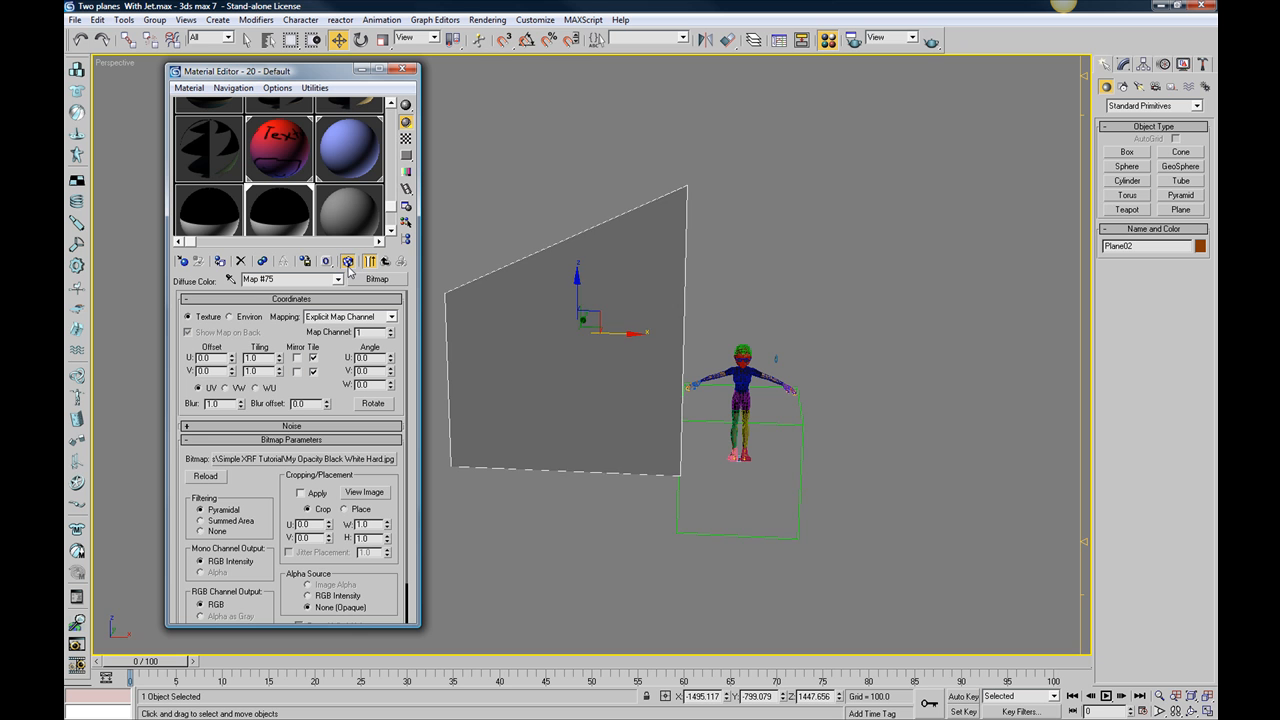
click(347, 262)
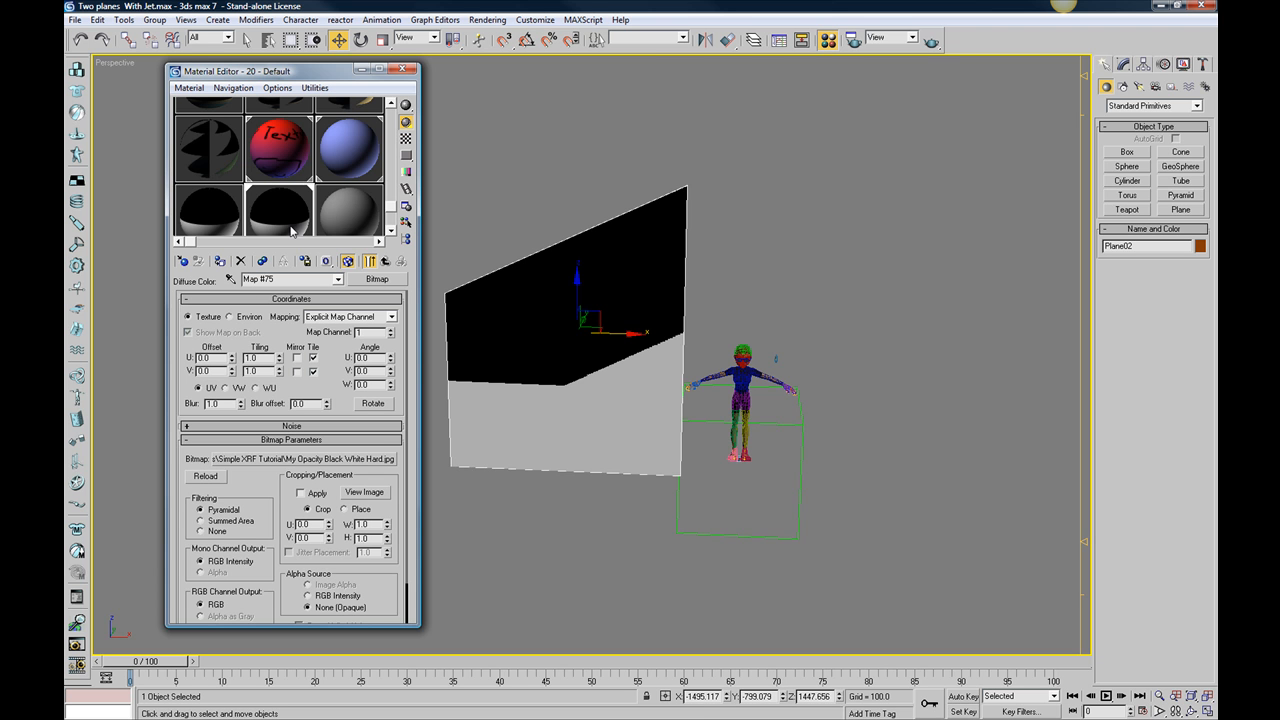
Reassign the My Texture material numbered [18] to the plane, highlight its name, and shift the Material Editor further from the plane.
click(281, 156)
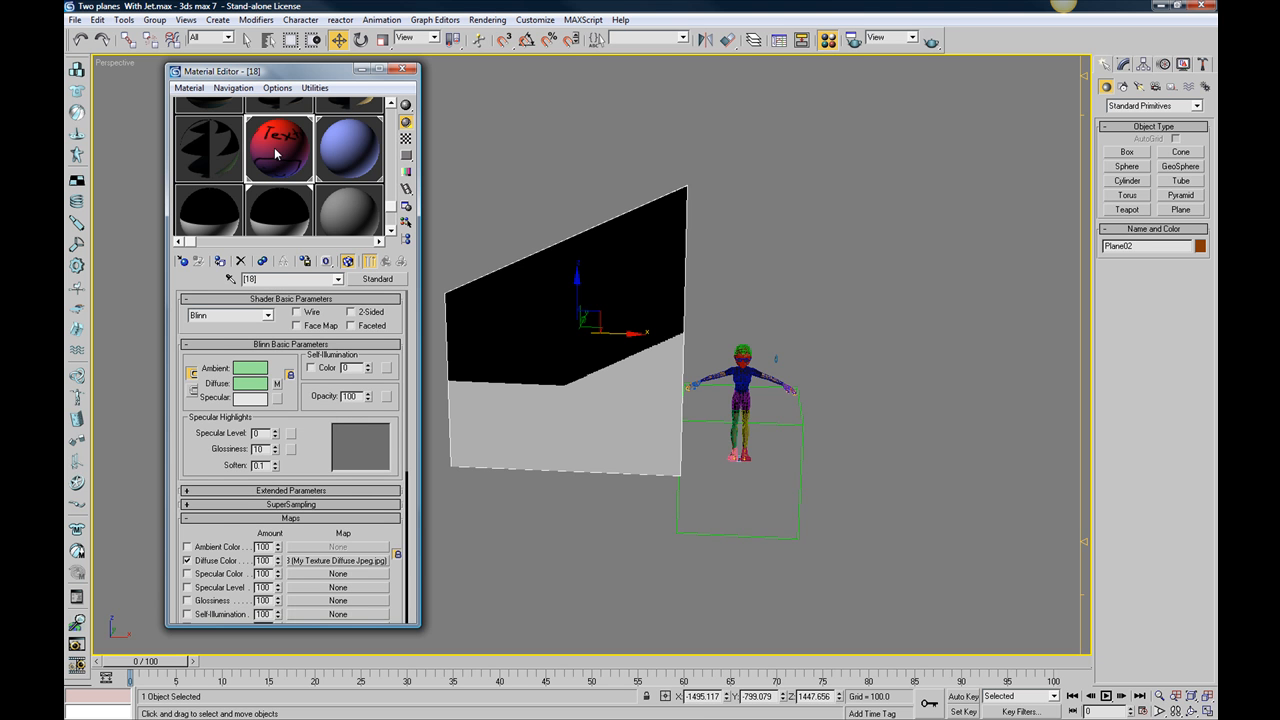
drag(278, 156, 480, 298)
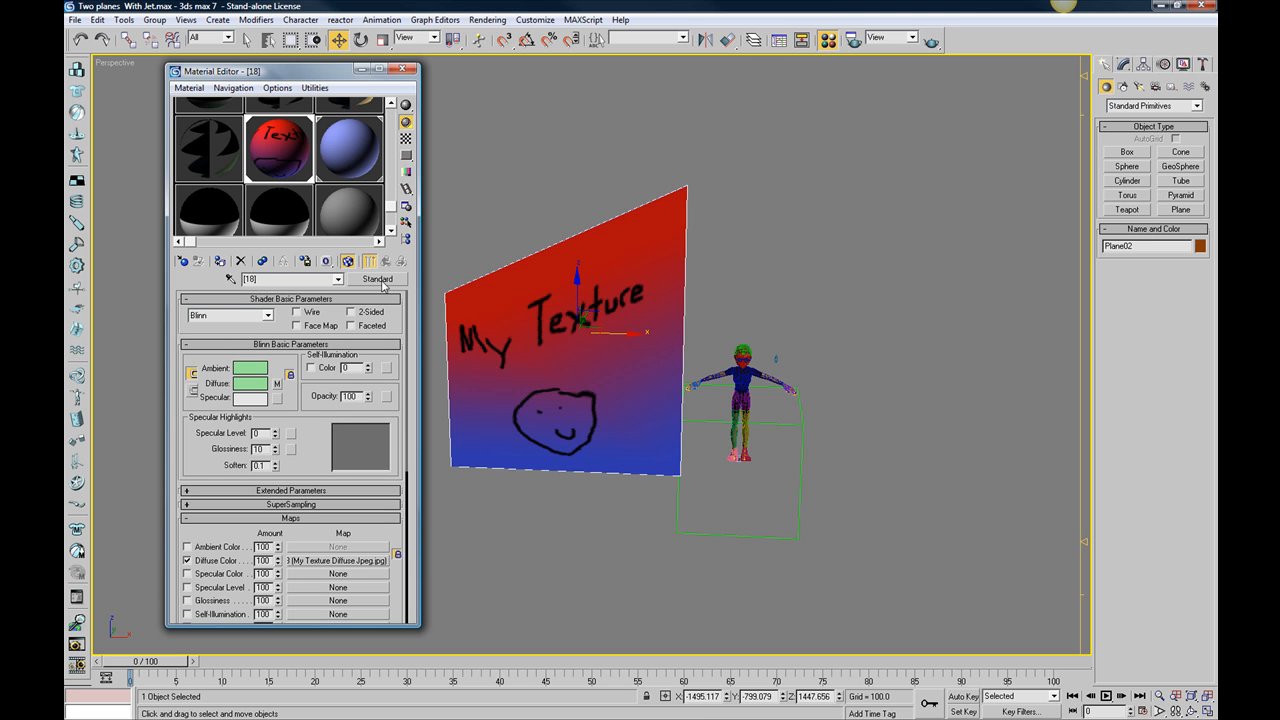
click(525, 167)
click(526, 295)
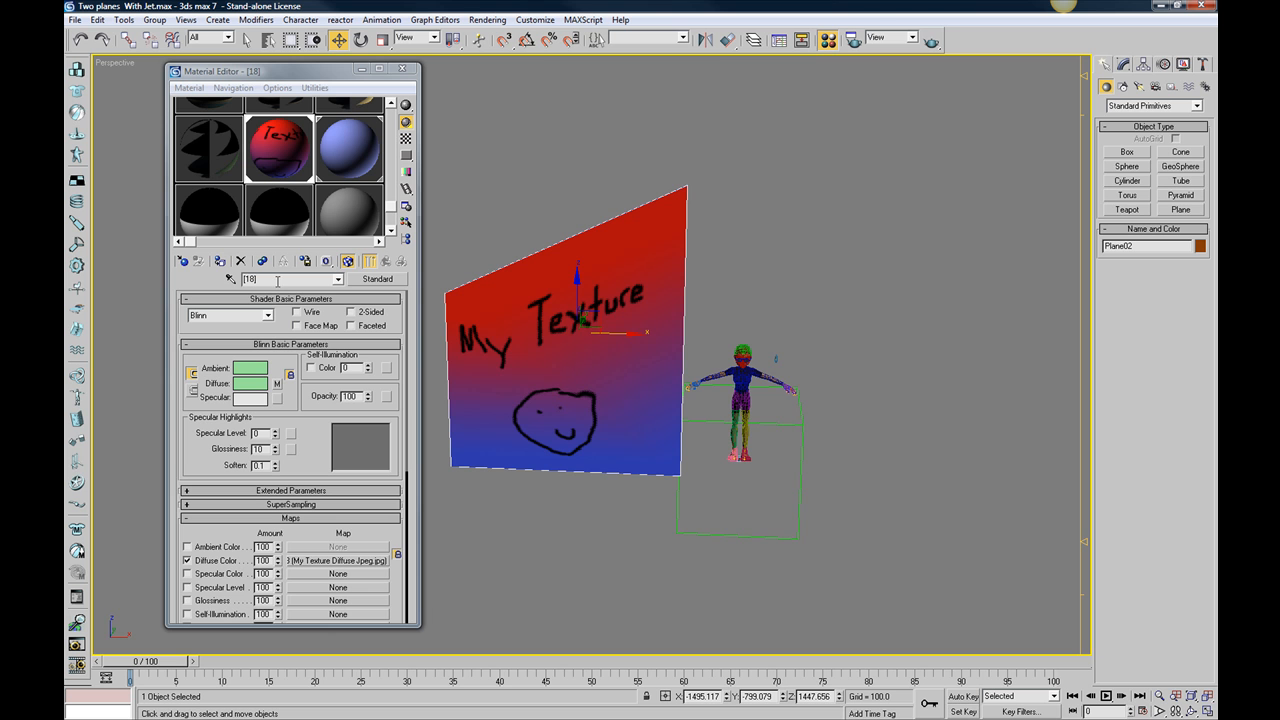
click(258, 280)
drag(258, 280, 231, 279)
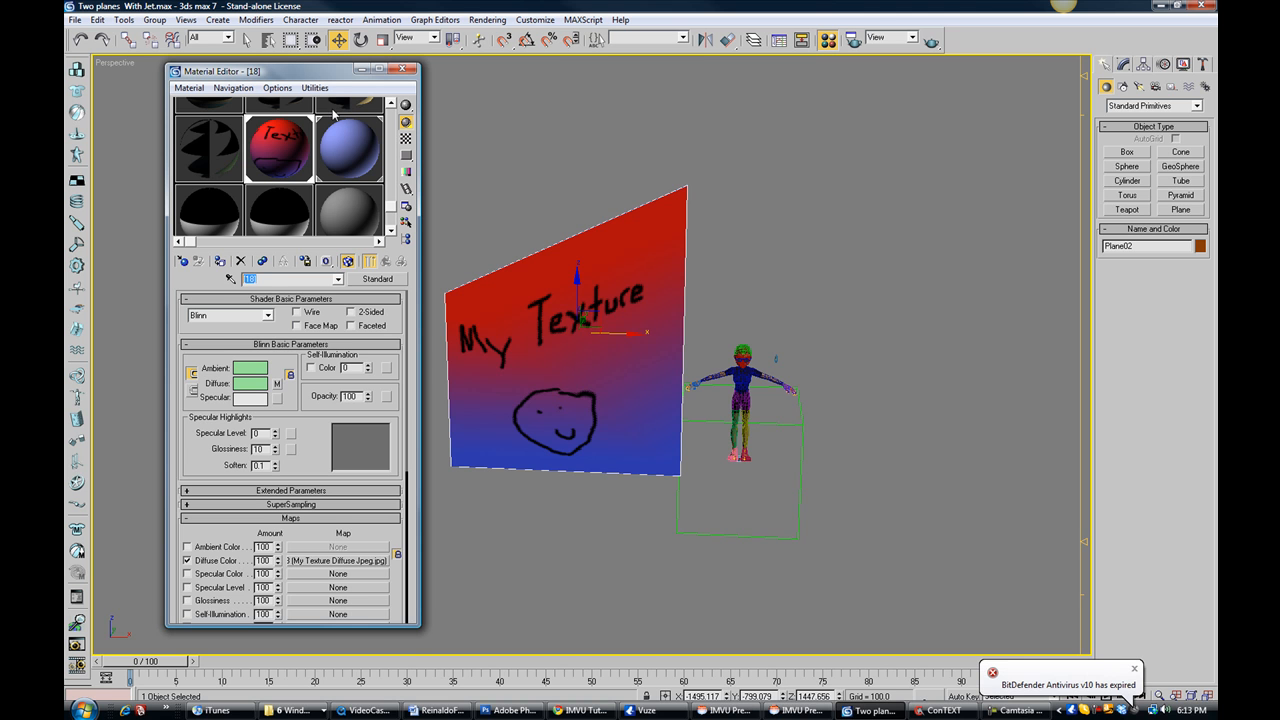
drag(300, 71, 278, 71)
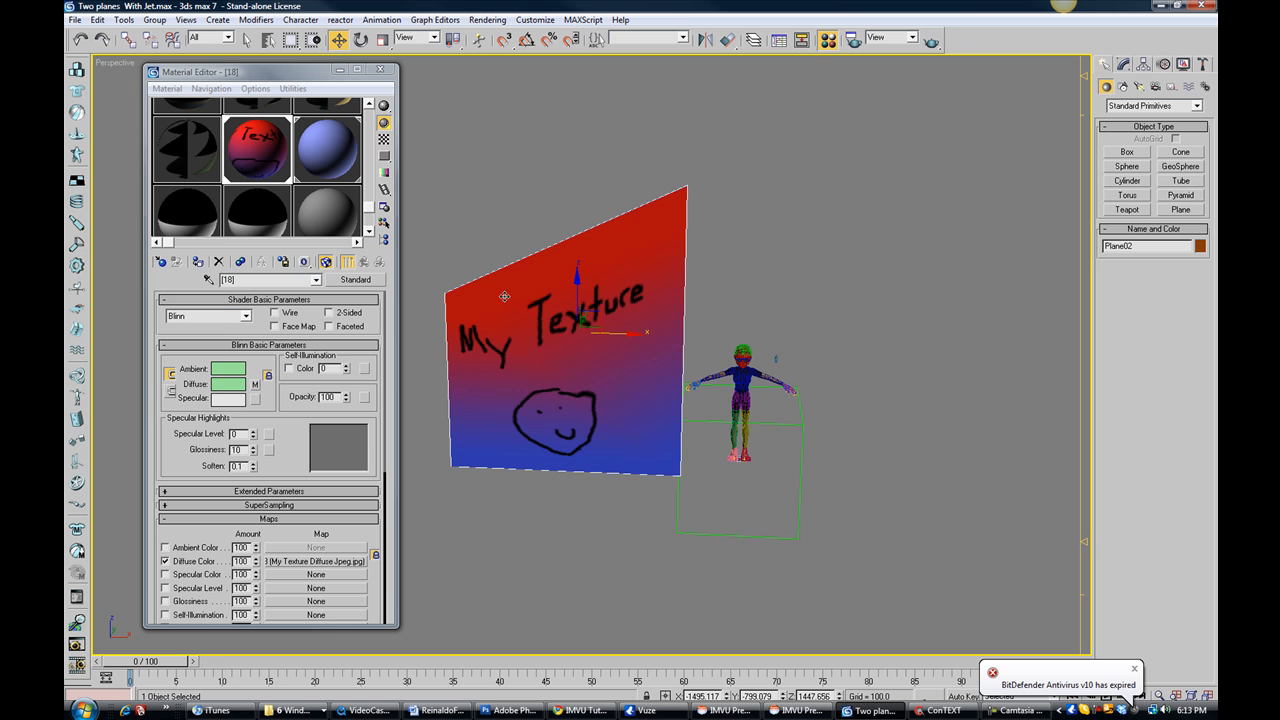
Start exporting the plane as a Cal3D Mesh File named Simple Plane mesh with 18.xmf in the Birth folder.
click(74, 19)
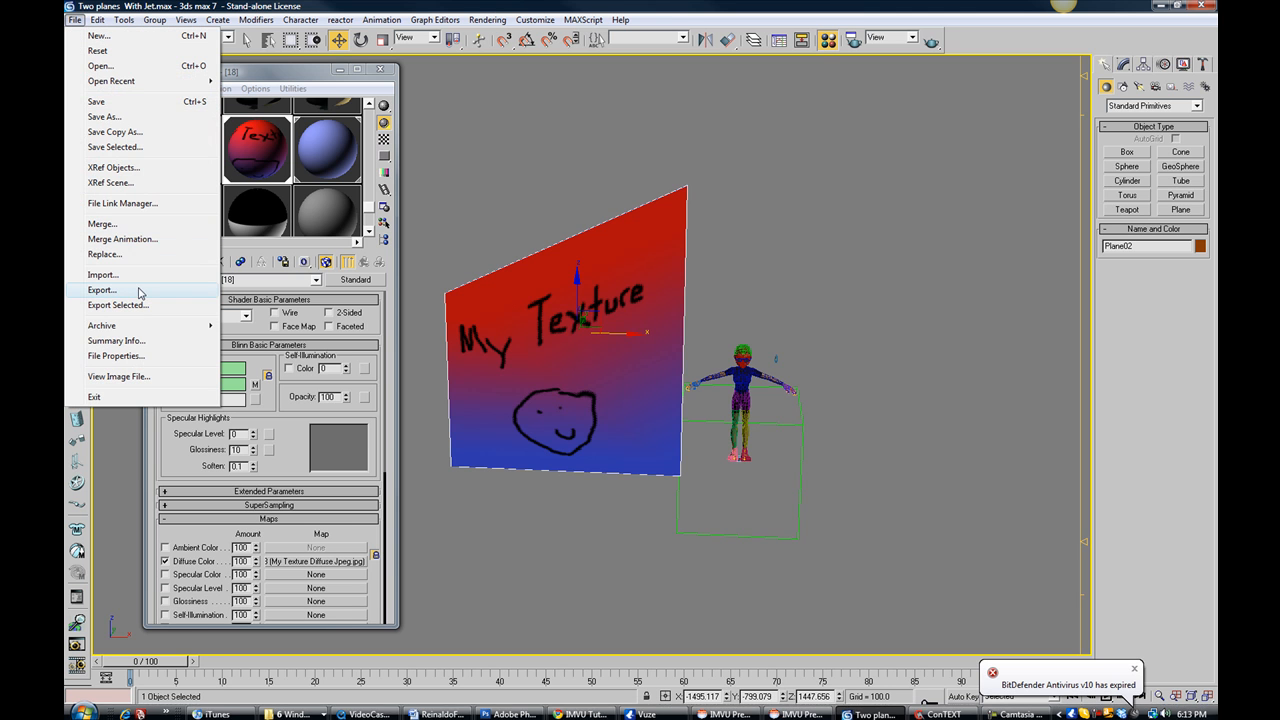
click(343, 292)
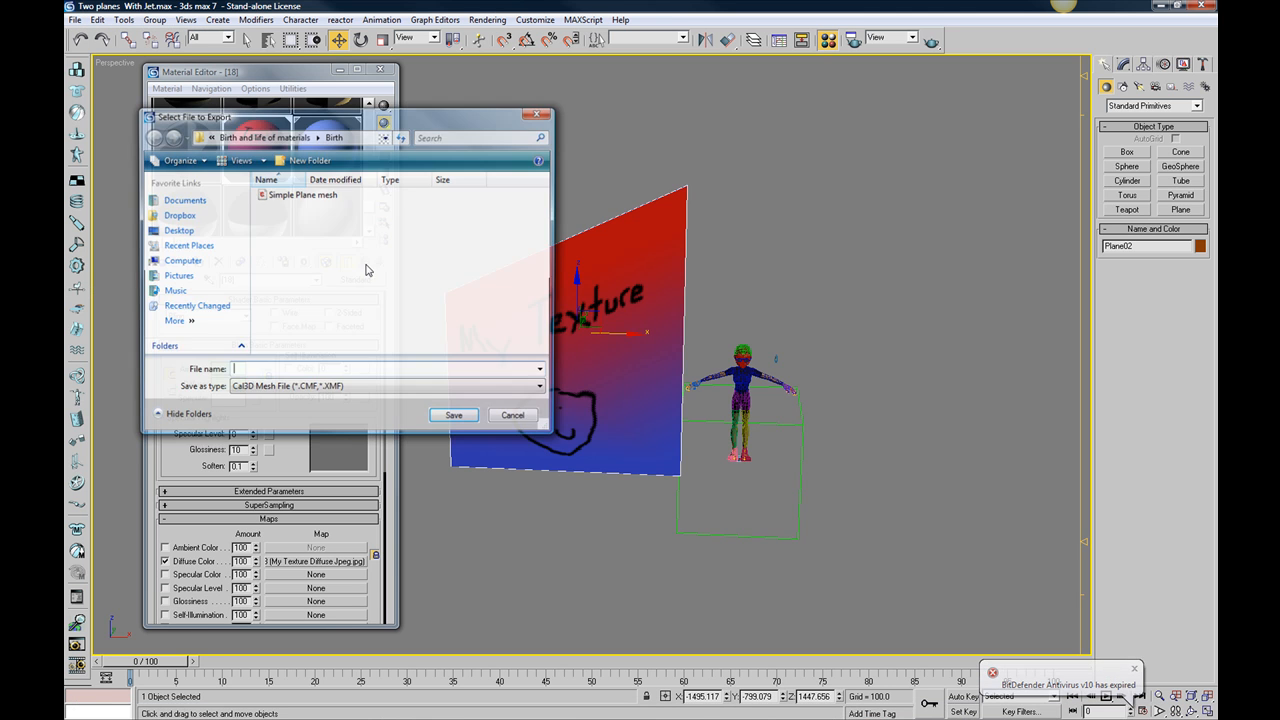
click(285, 197)
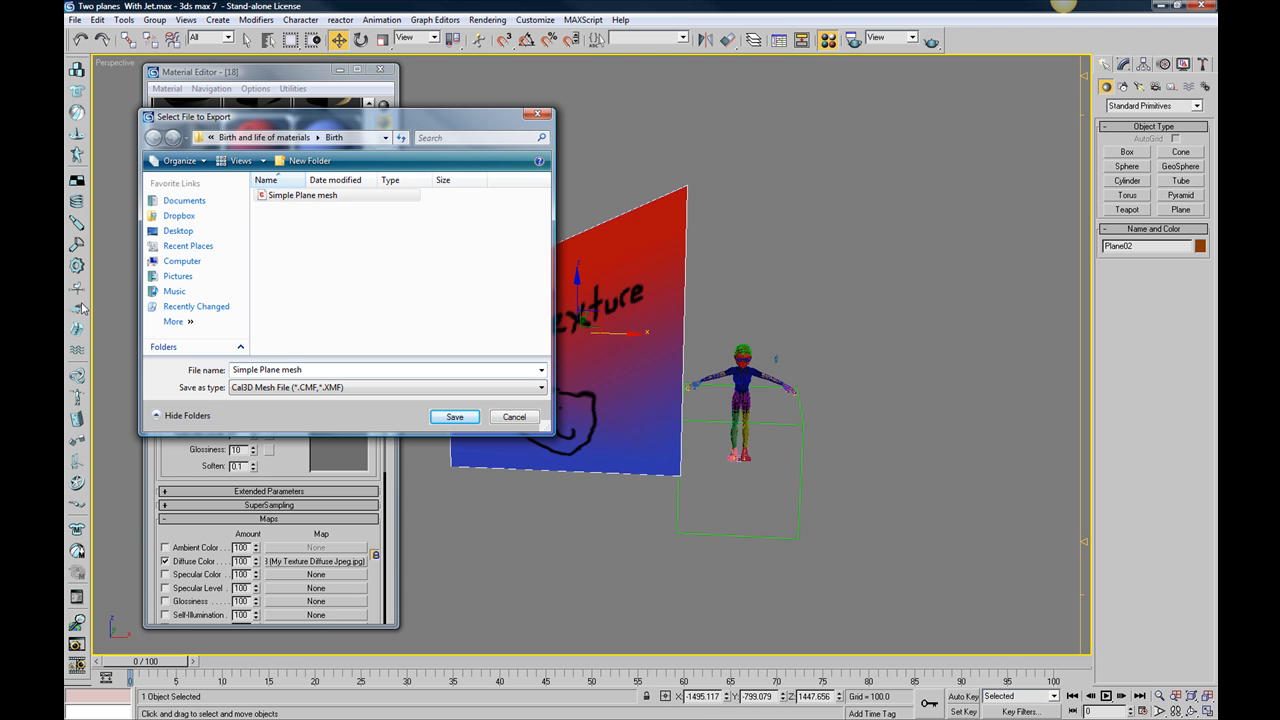
text(with)
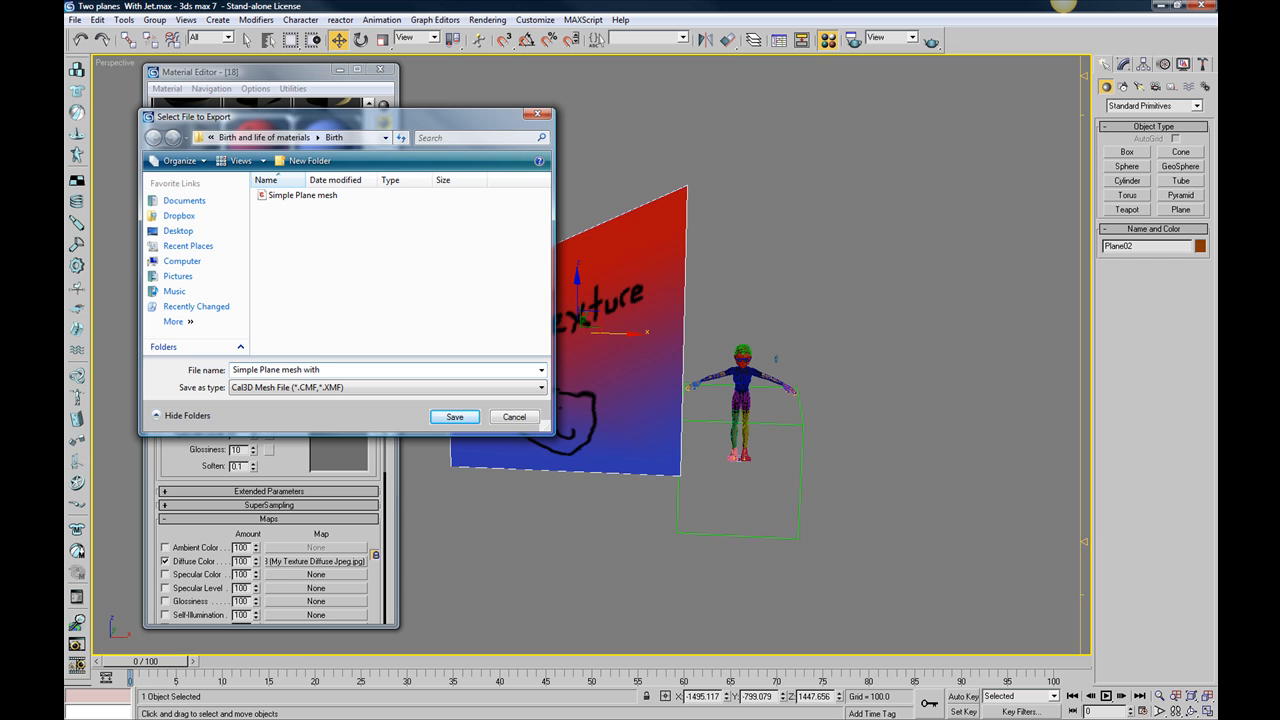
text( 18.xmf)
key(Return)
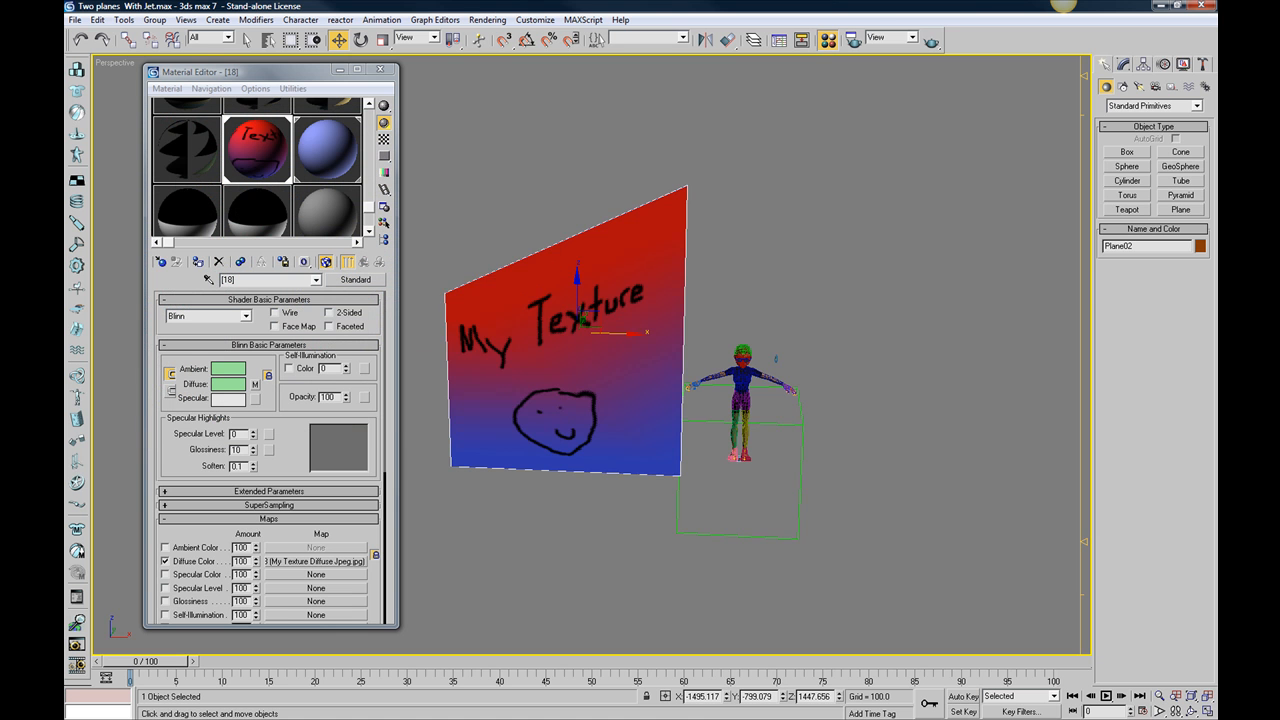
Complete the Cal3D mesh export using the prefilled skeleton file and default options, without a spring system.
click(633, 276)
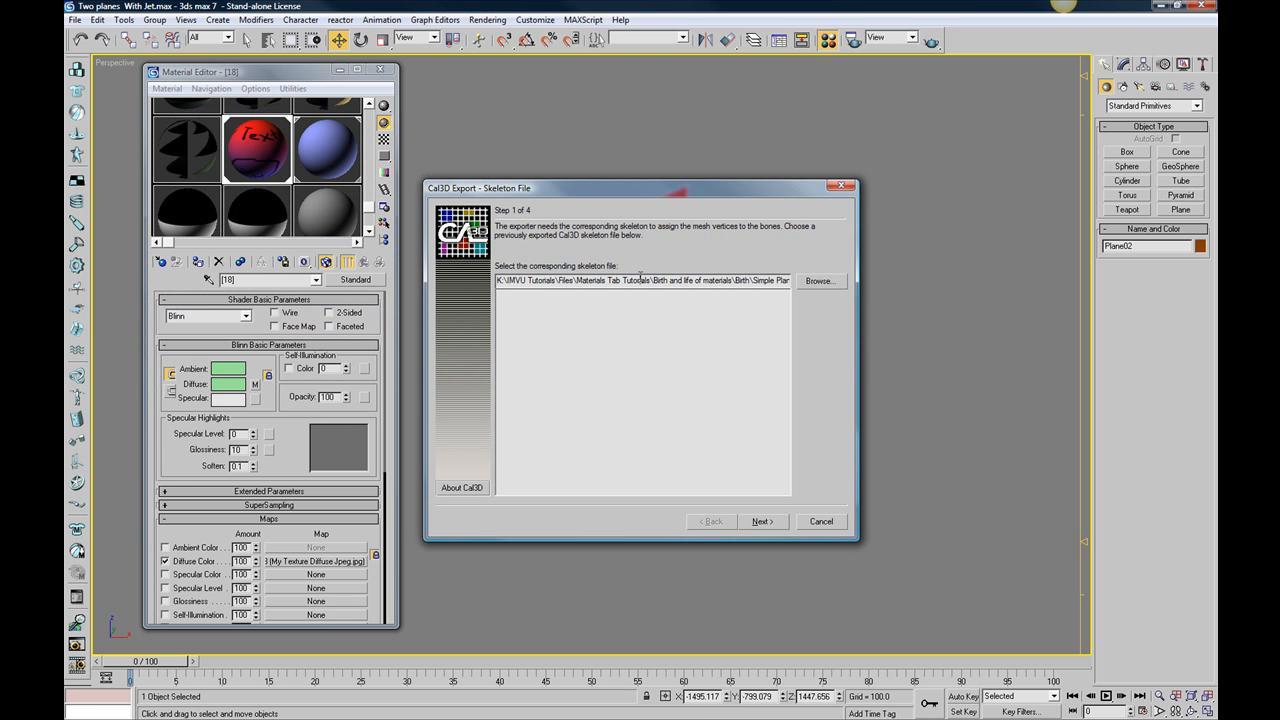
drag(621, 279, 828, 283)
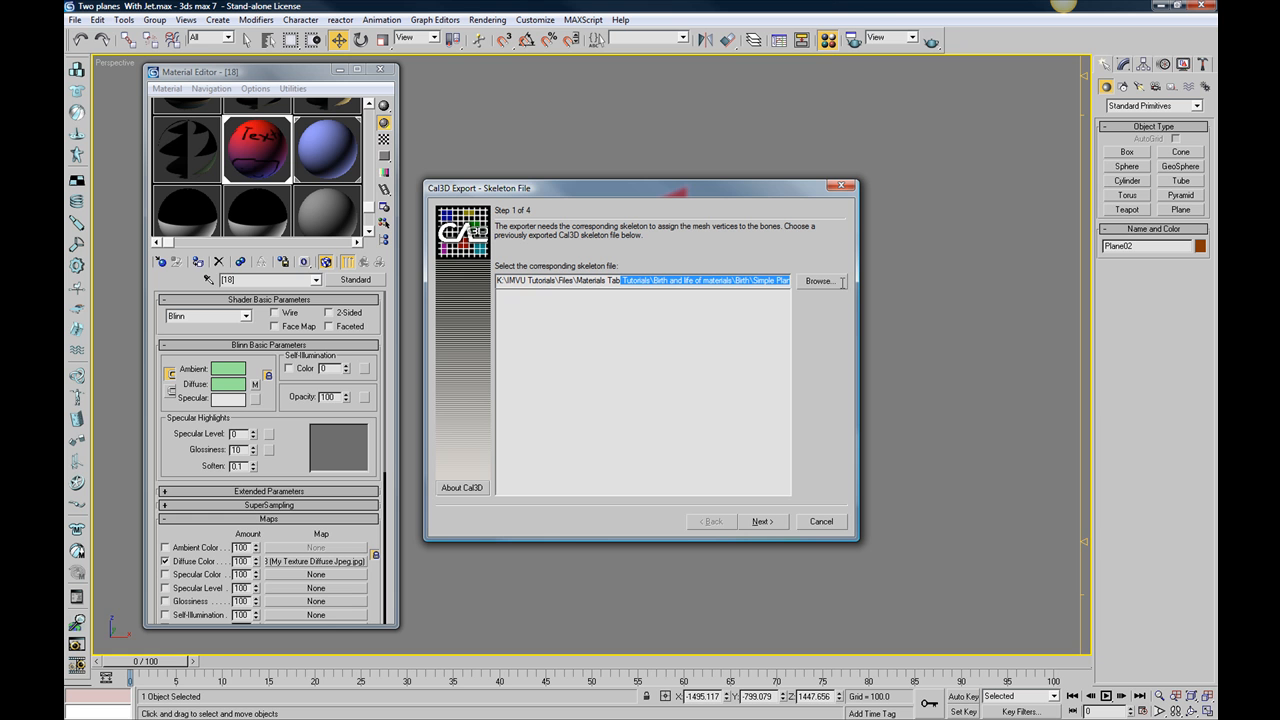
click(771, 522)
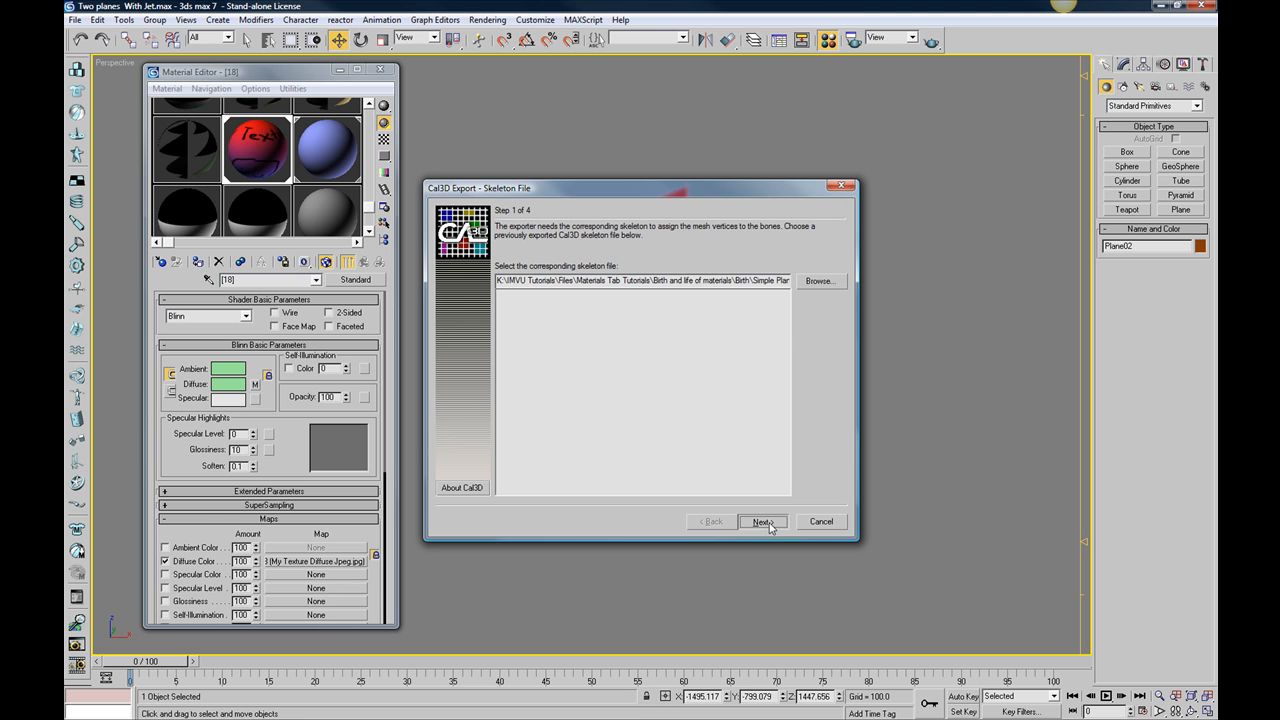
click(771, 522)
click(768, 522)
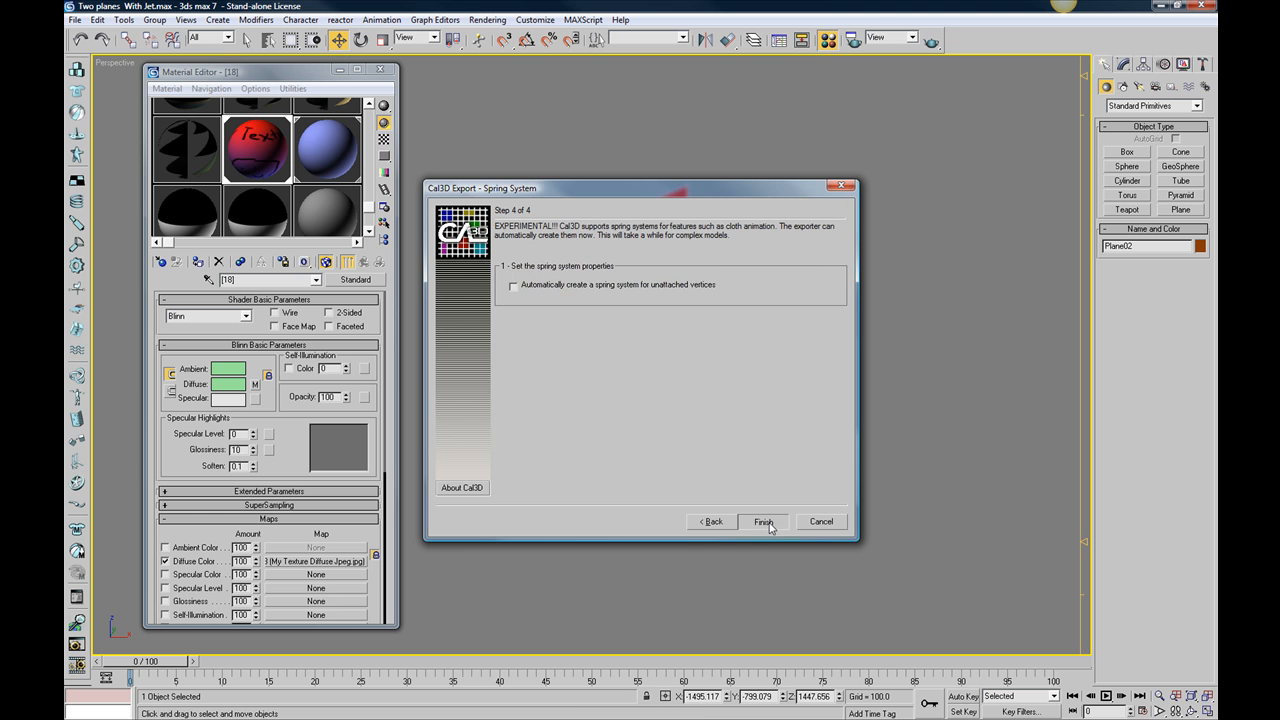
click(762, 522)
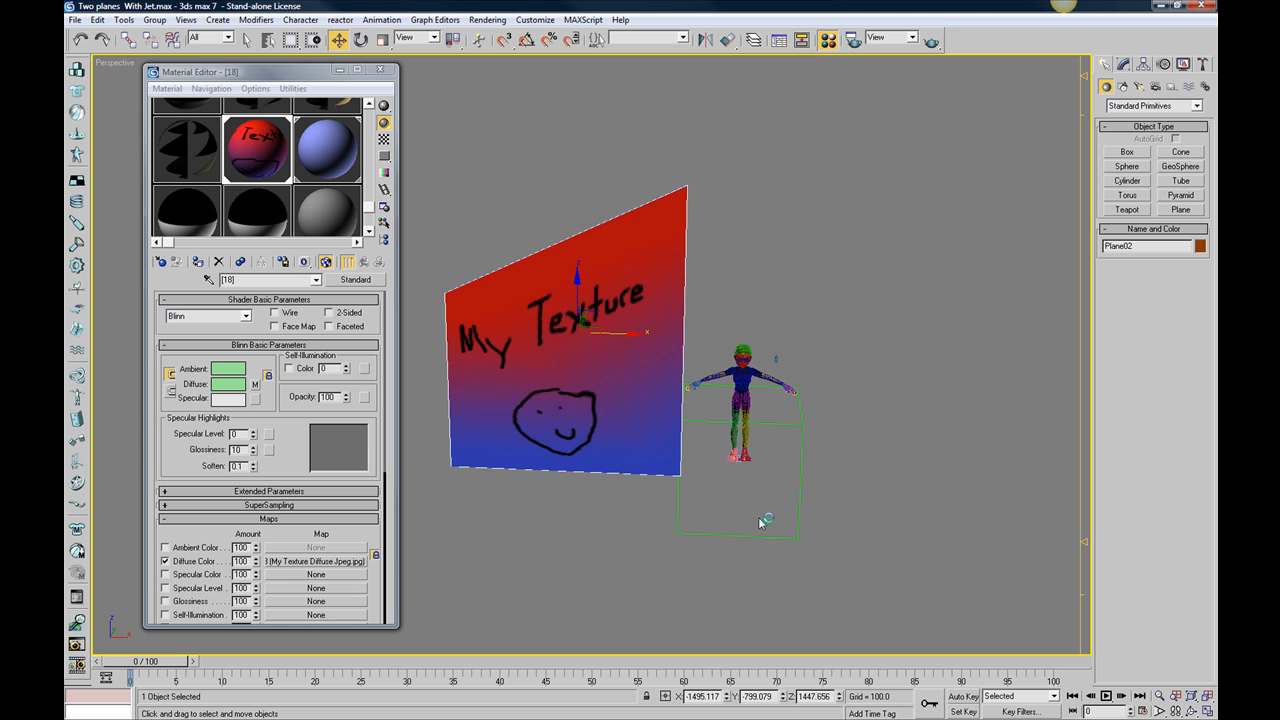
Switch to the Windows Explorer window of the Birth folder to examine the exported mesh files.
drag(1216, 220, 338, 130)
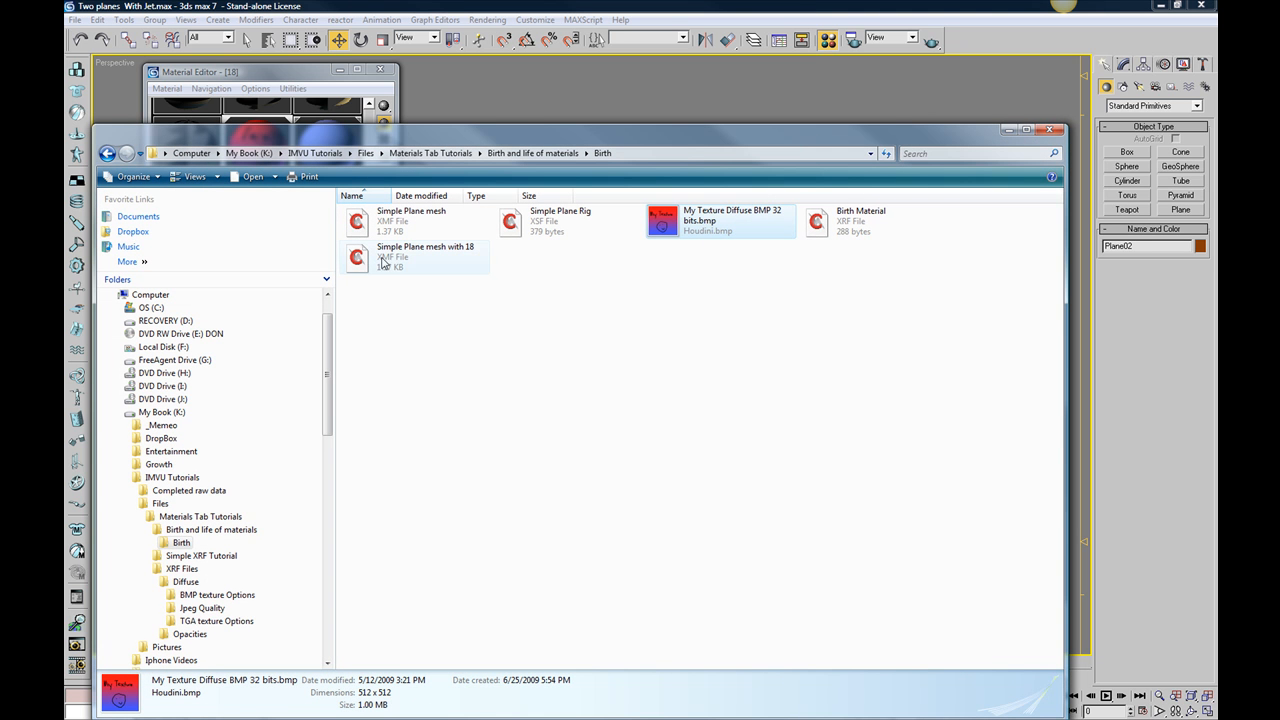